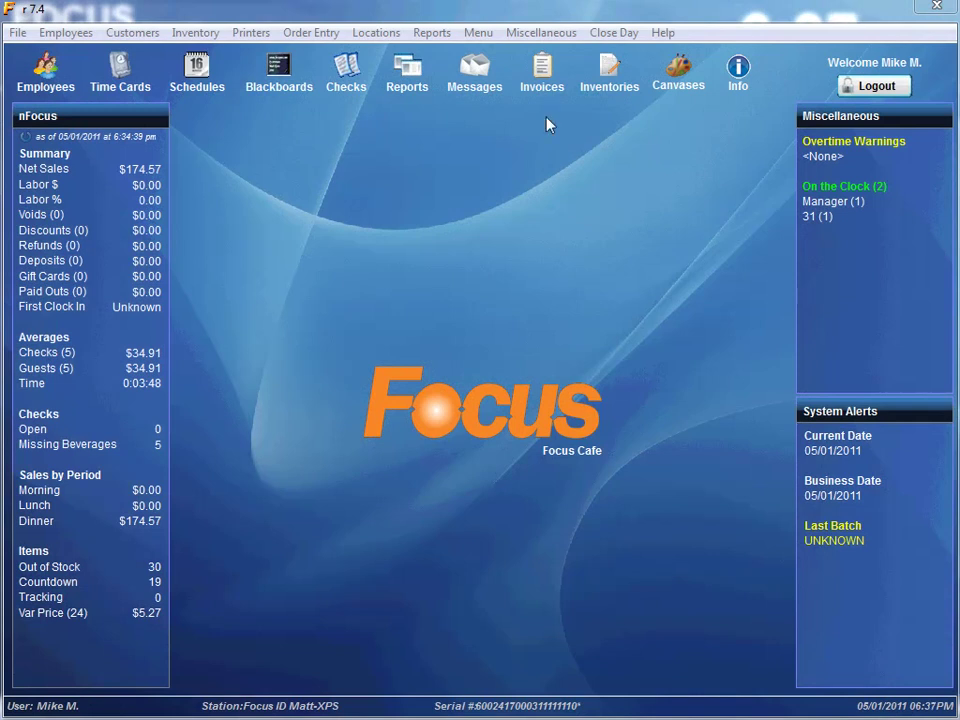
Open the General settings dialog from the Miscellaneous menu.
click(536, 33)
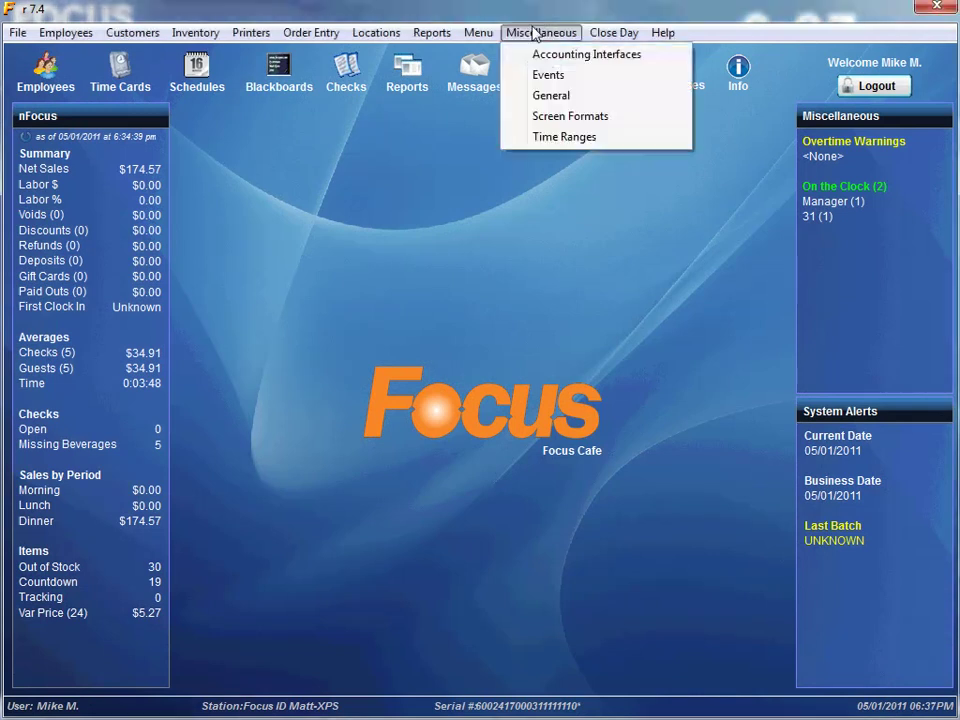
click(548, 96)
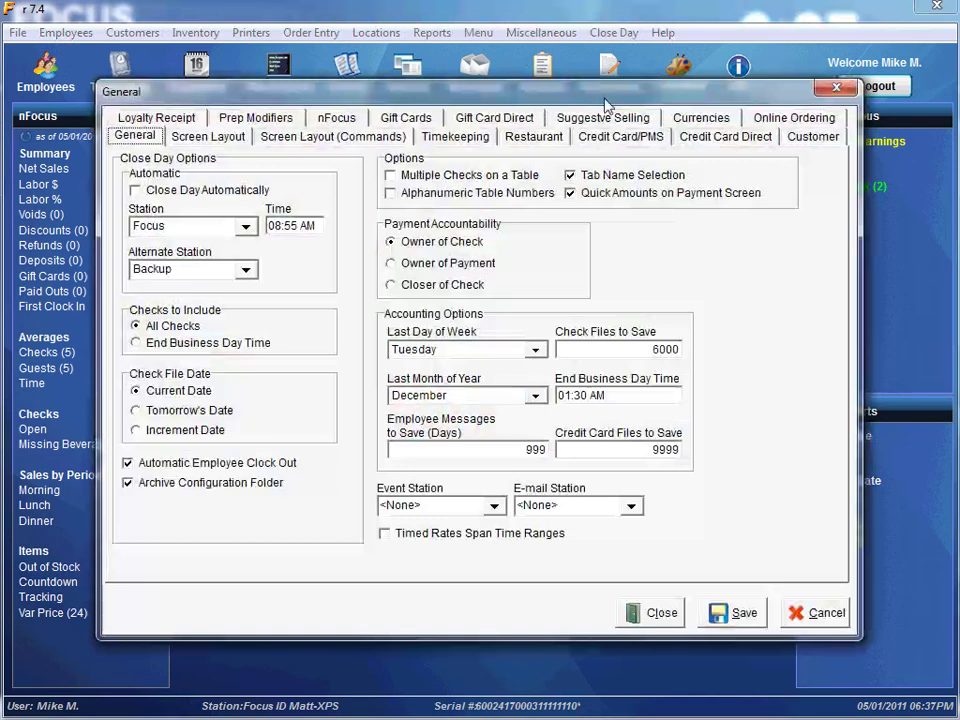
Review the Online Ordering options in General settings, then close the dialog.
click(795, 118)
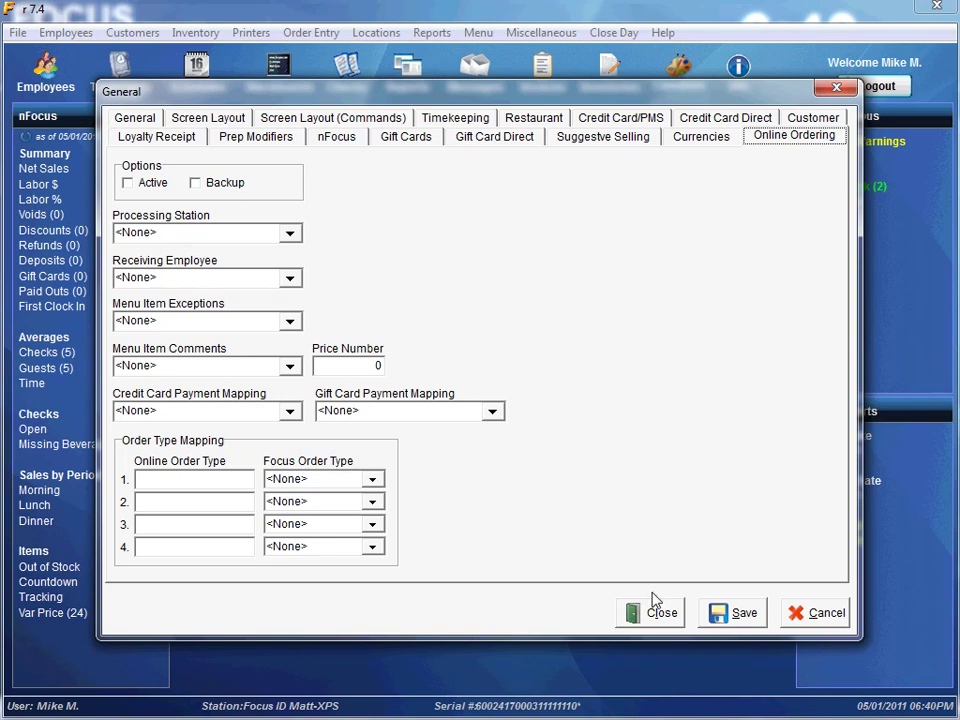
click(672, 622)
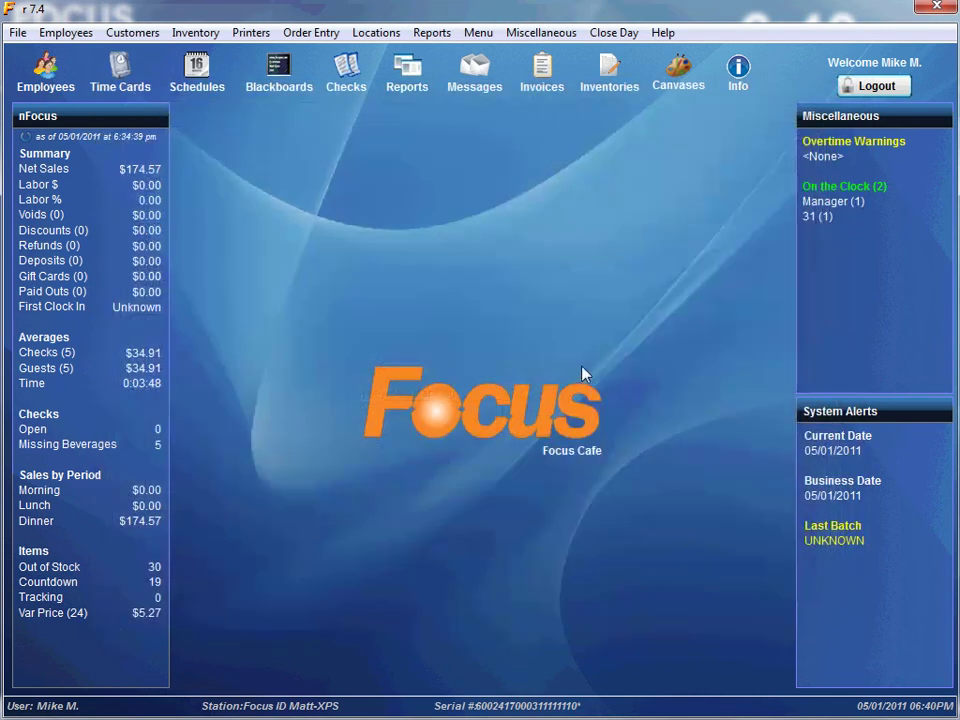
Add a new menu item named '!!Online Exception' in the Menu Items editor.
click(482, 34)
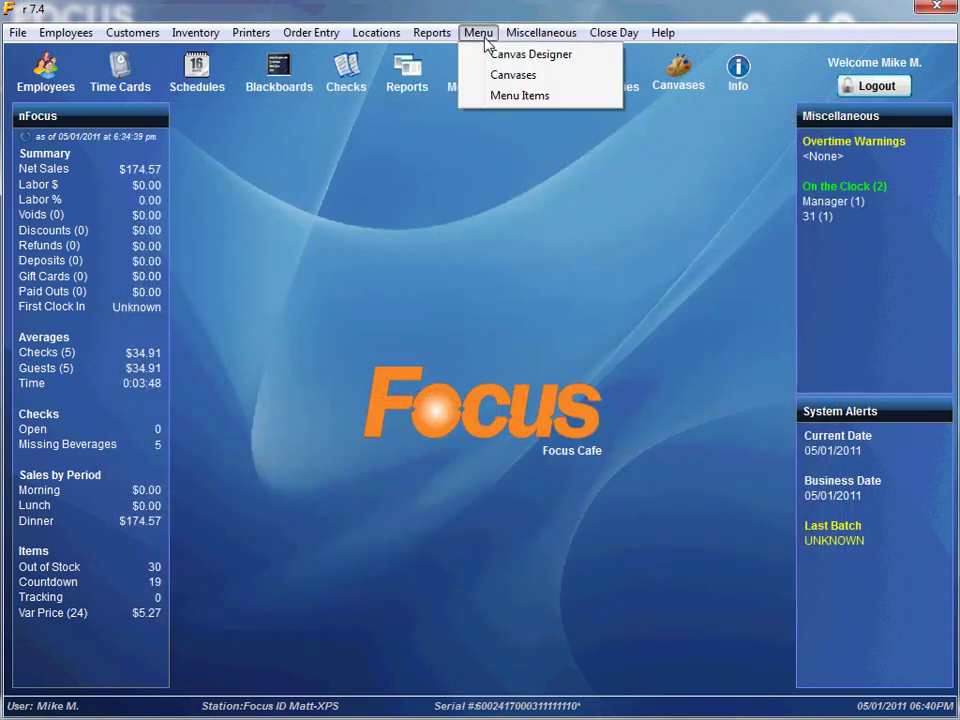
click(506, 98)
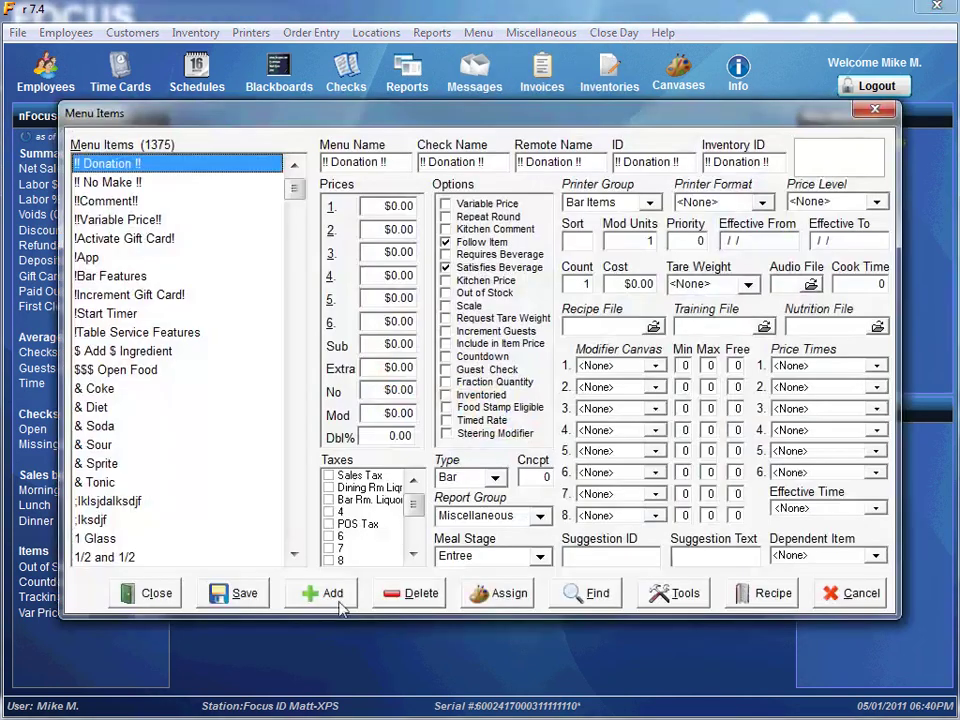
click(340, 607)
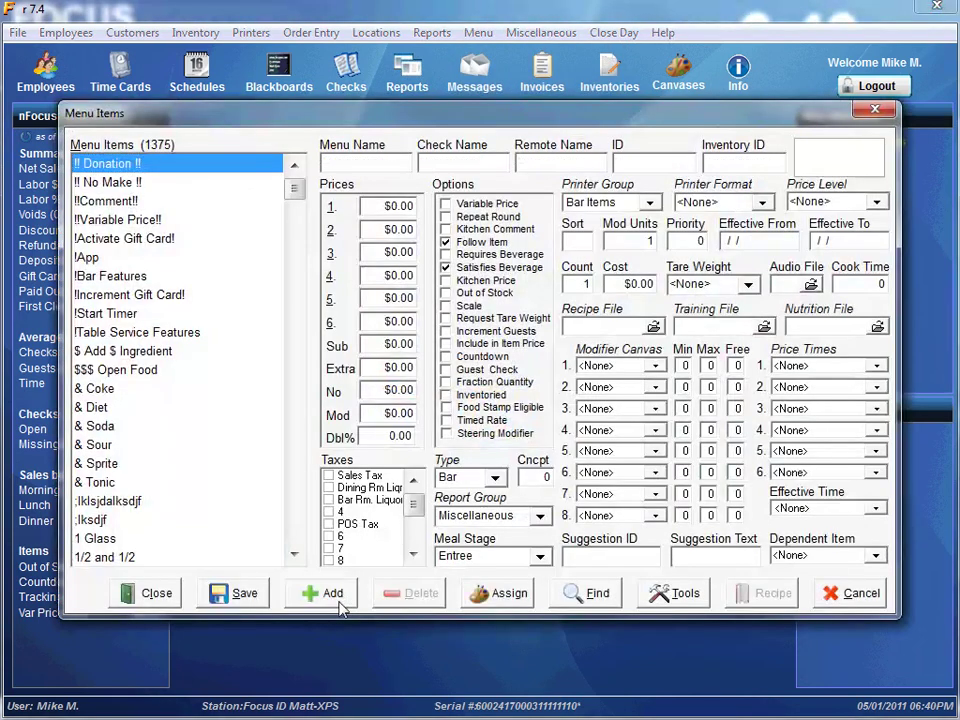
text(!!)
text(Online)
text( Exception)
key(Tab)
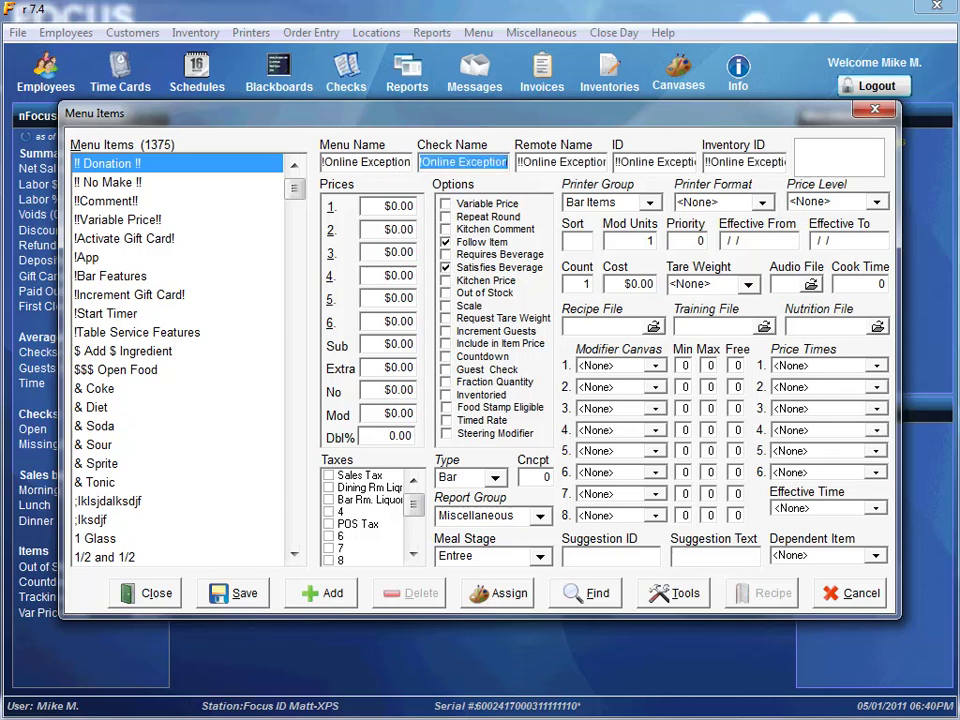
Disable beverage-following, enable Kitchen Comment and Variable Price, set printer group Hot Food, and save.
click(445, 243)
click(445, 229)
click(445, 204)
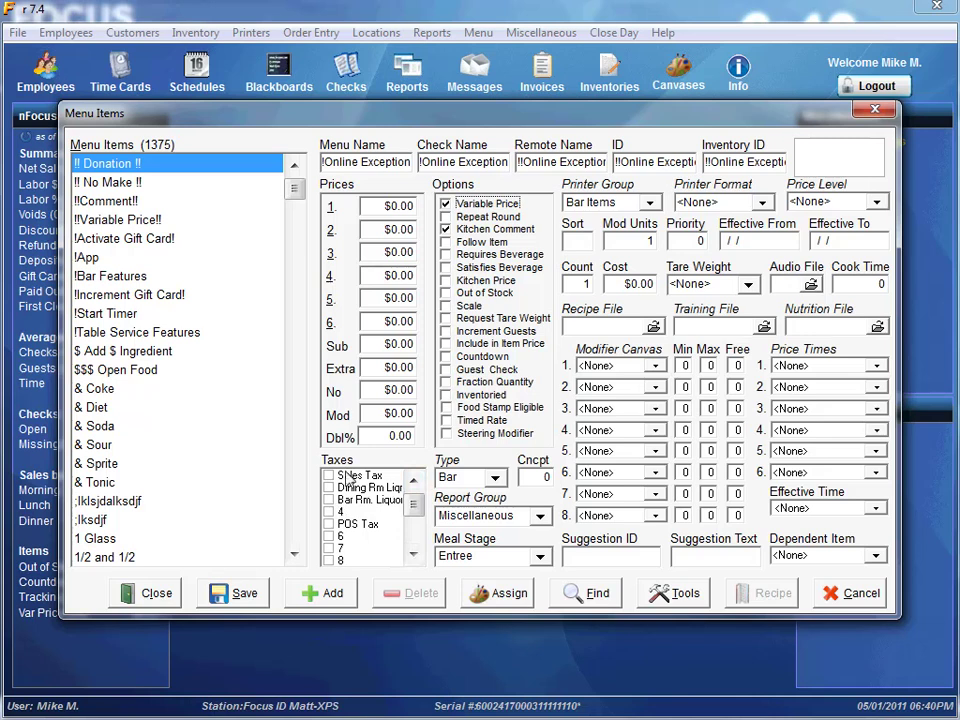
click(598, 205)
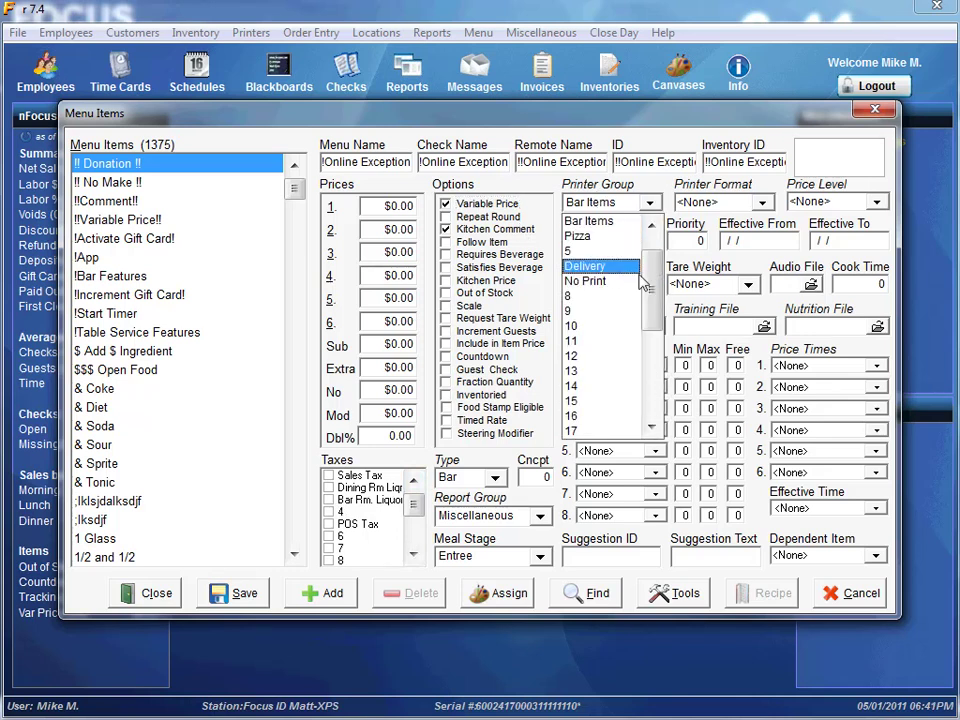
click(651, 232)
click(615, 222)
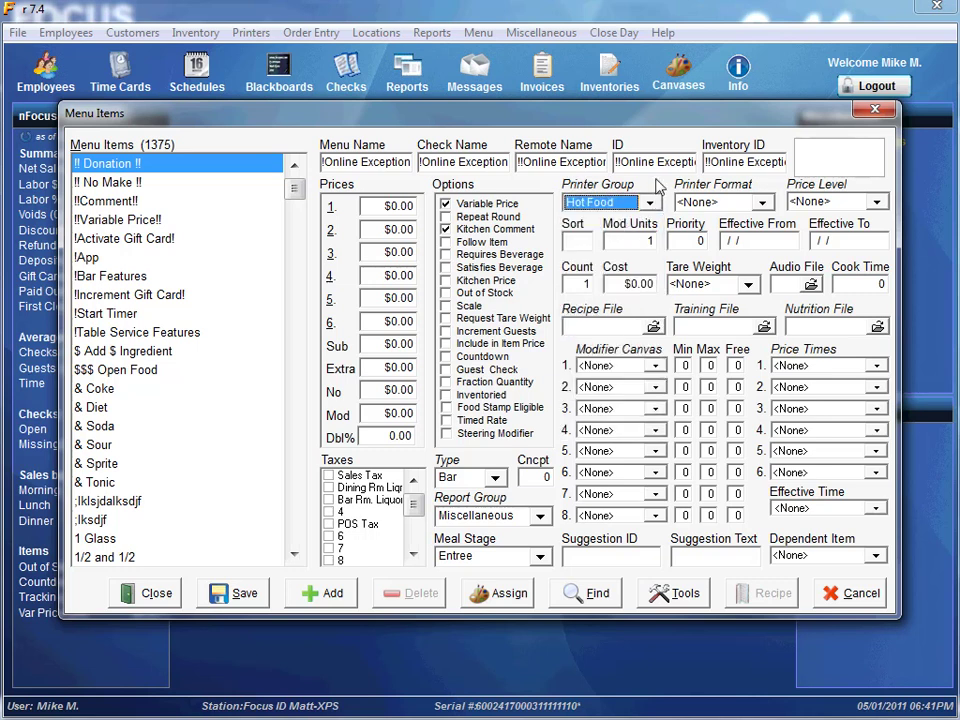
click(255, 594)
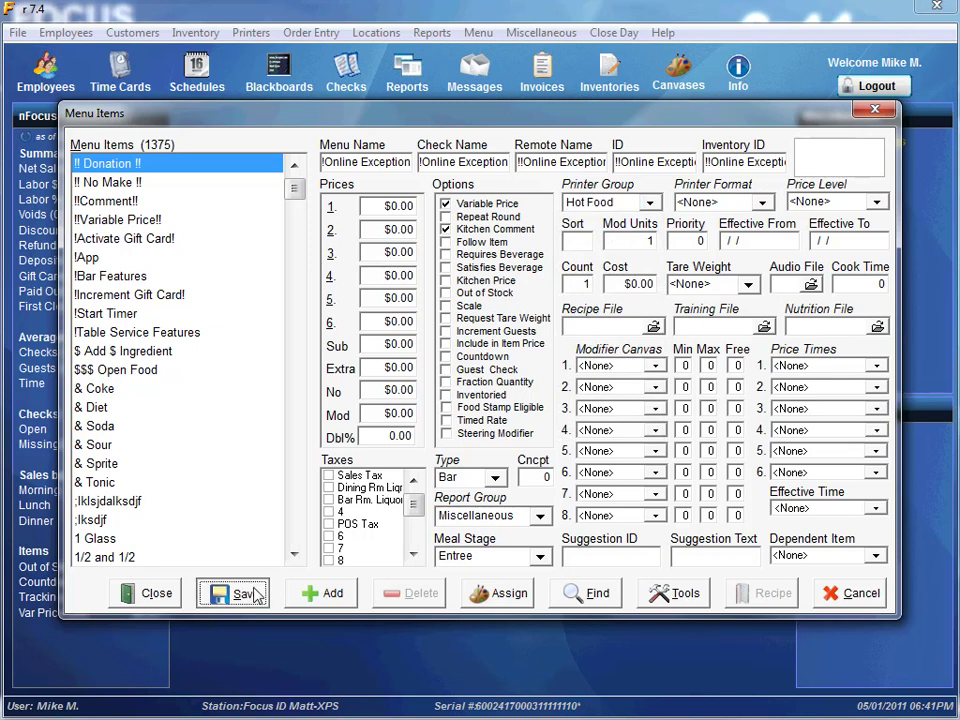
Save a new '!!Online Comment' menu item and close the Menu Items editor.
click(326, 594)
text(!!Online)
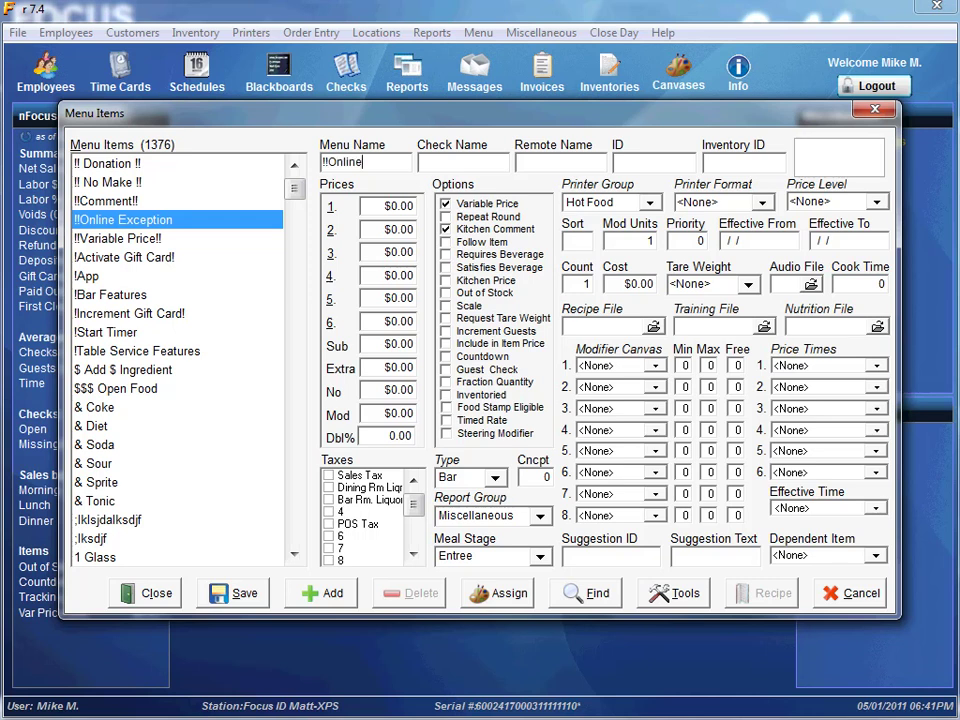
text( Comment)
key(Tab)
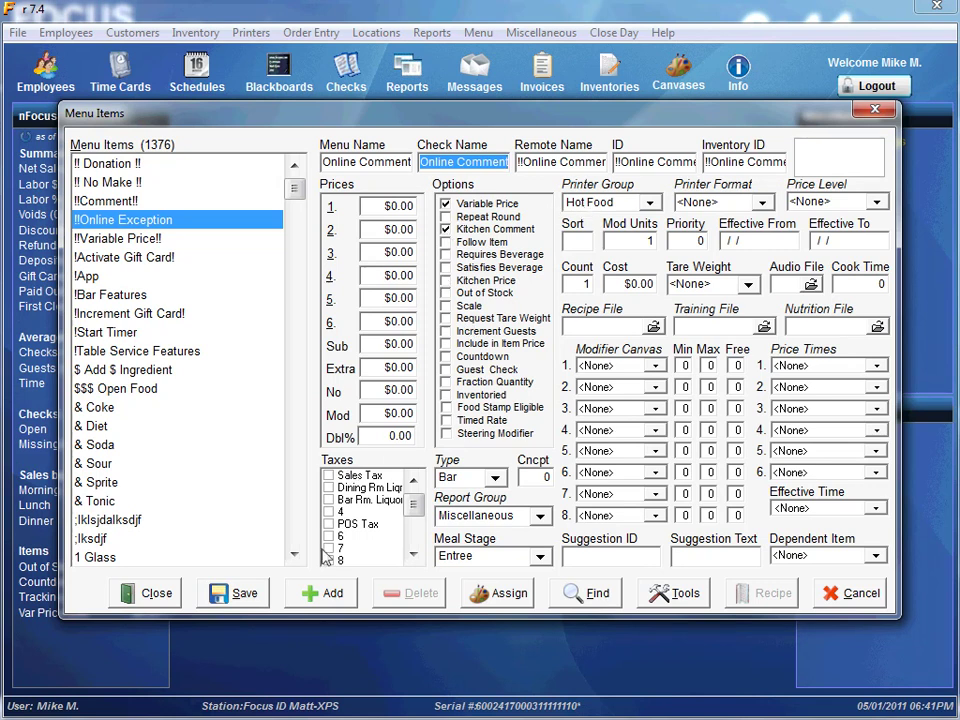
click(240, 594)
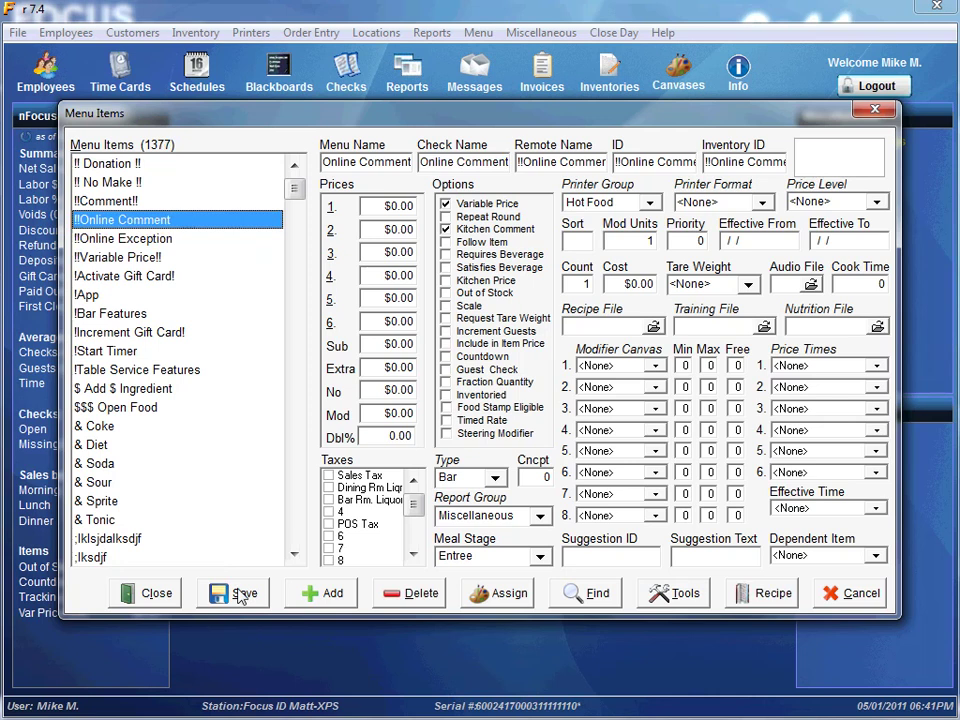
click(150, 596)
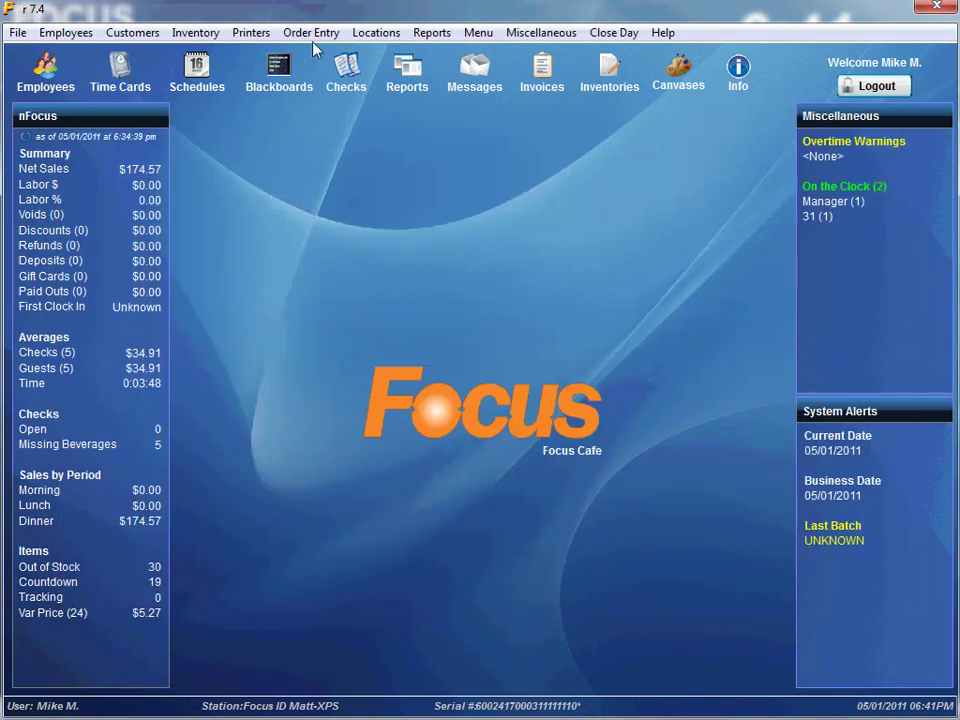
click(313, 33)
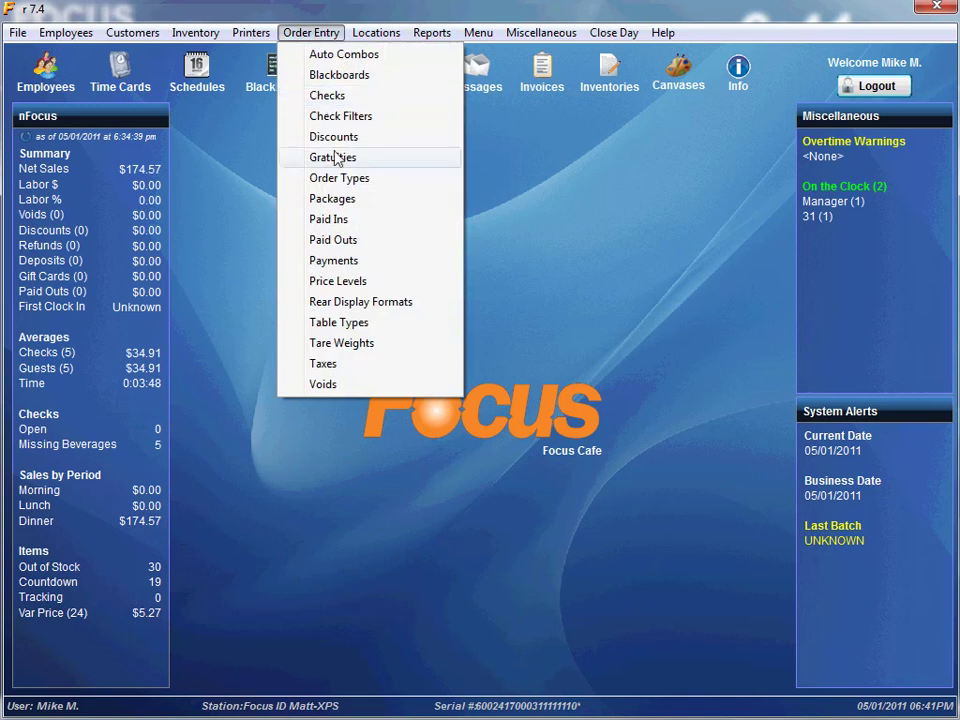
Rename order type 7 to 'Online', save it, and close Order Types.
click(337, 181)
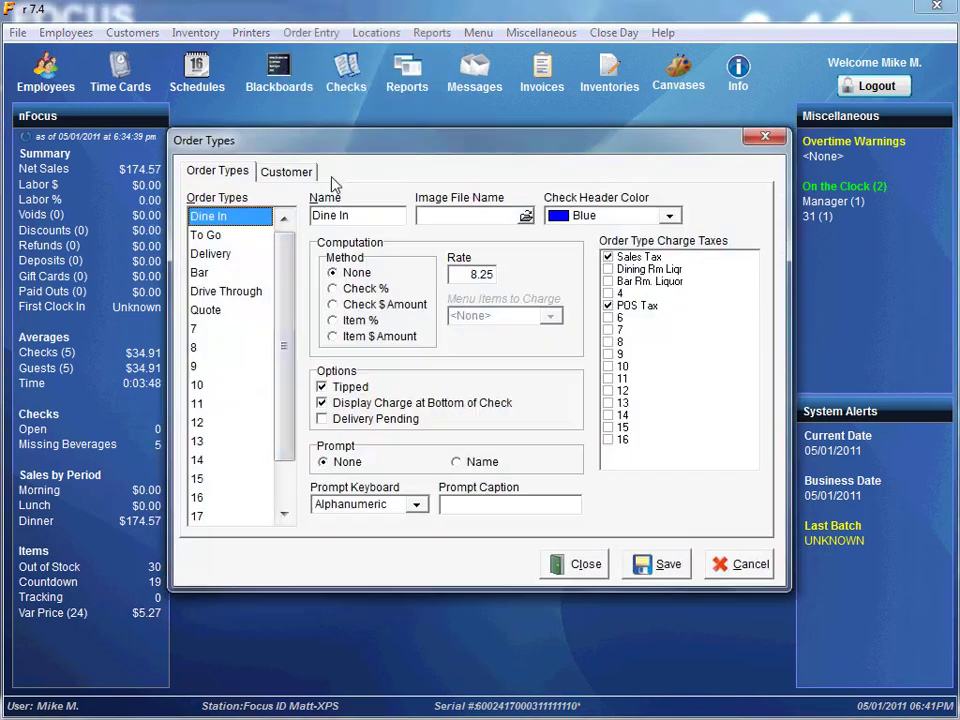
click(199, 331)
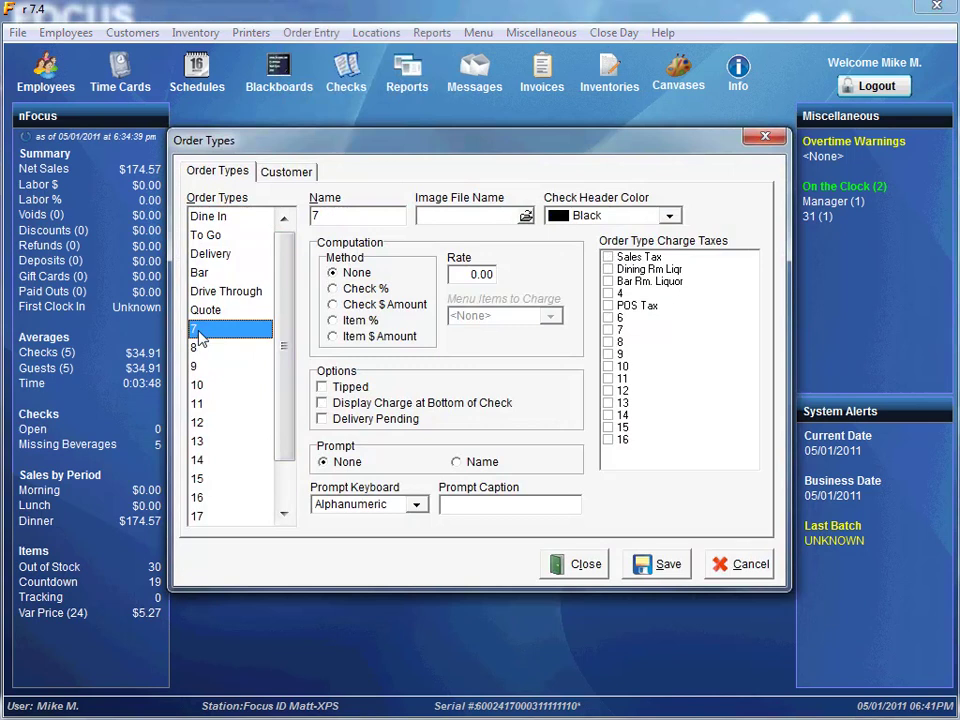
click(331, 219)
key(BackSpace)
text(Online)
click(420, 216)
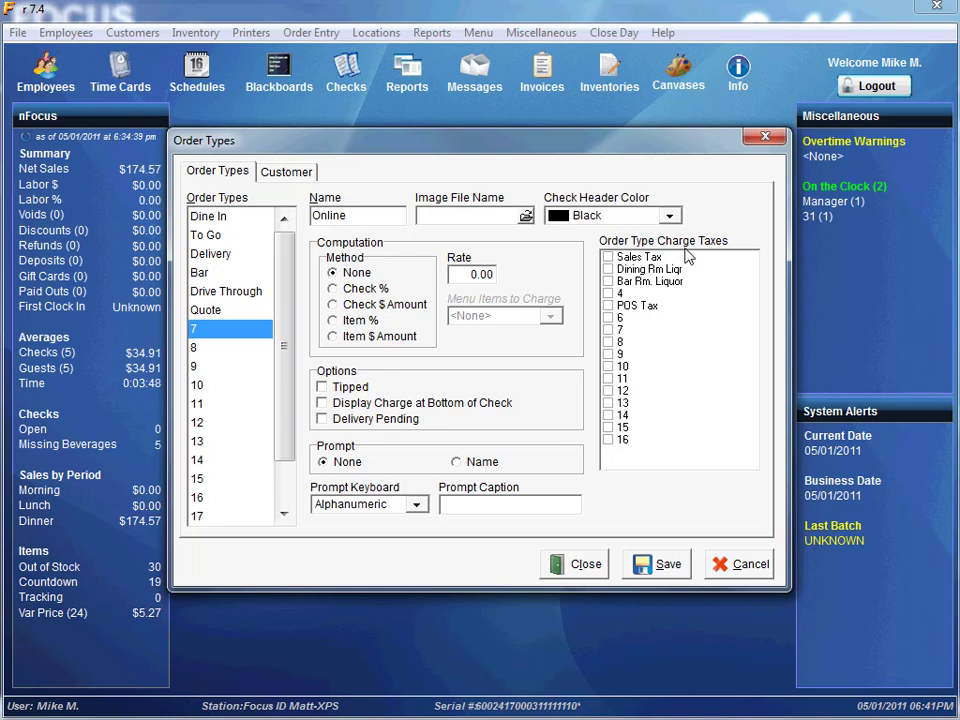
click(659, 567)
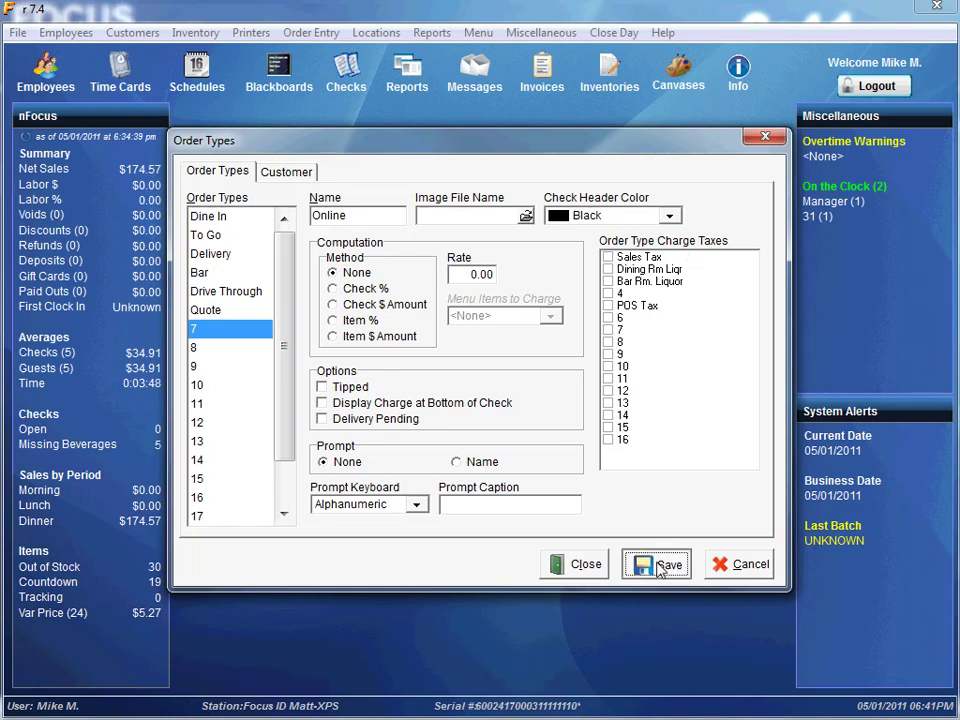
click(579, 567)
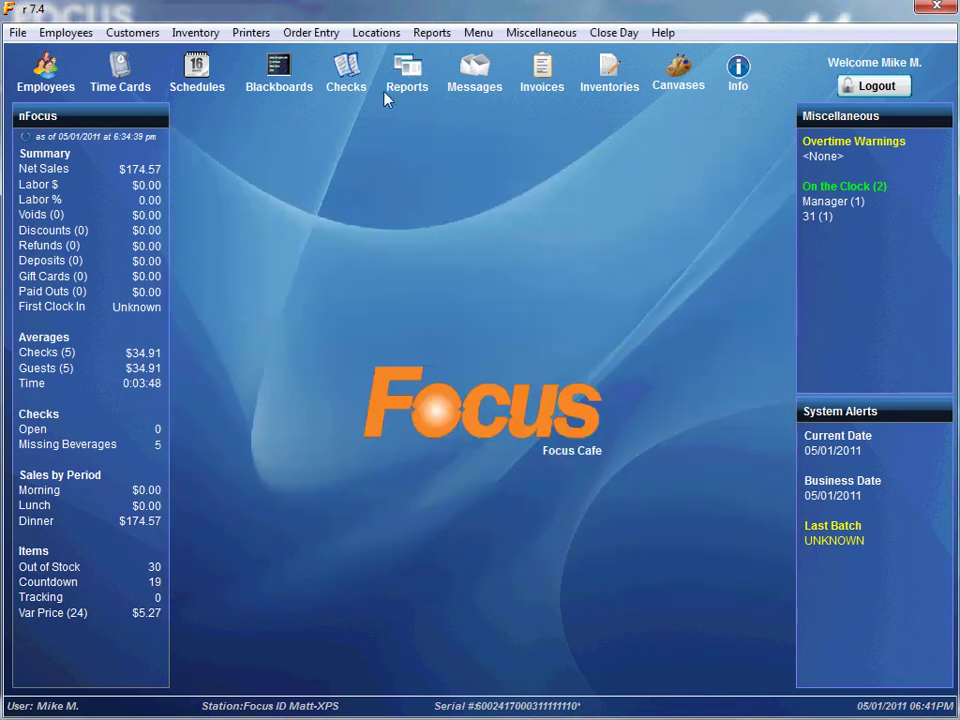
click(380, 36)
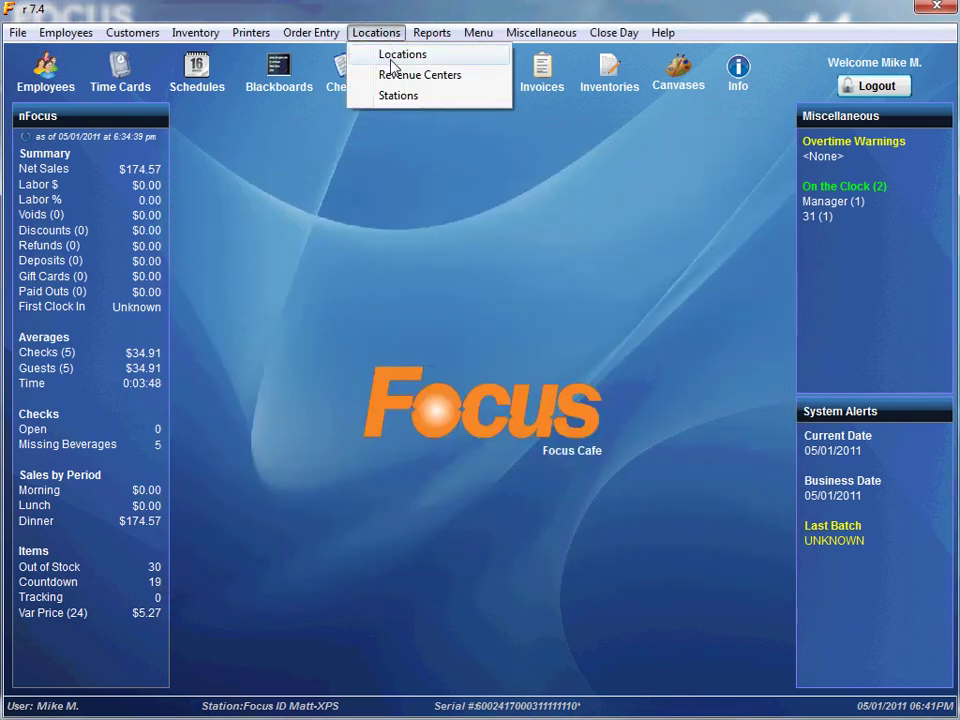
Create a location named 'Online' with the Online order type, save it, and close Locations.
click(402, 55)
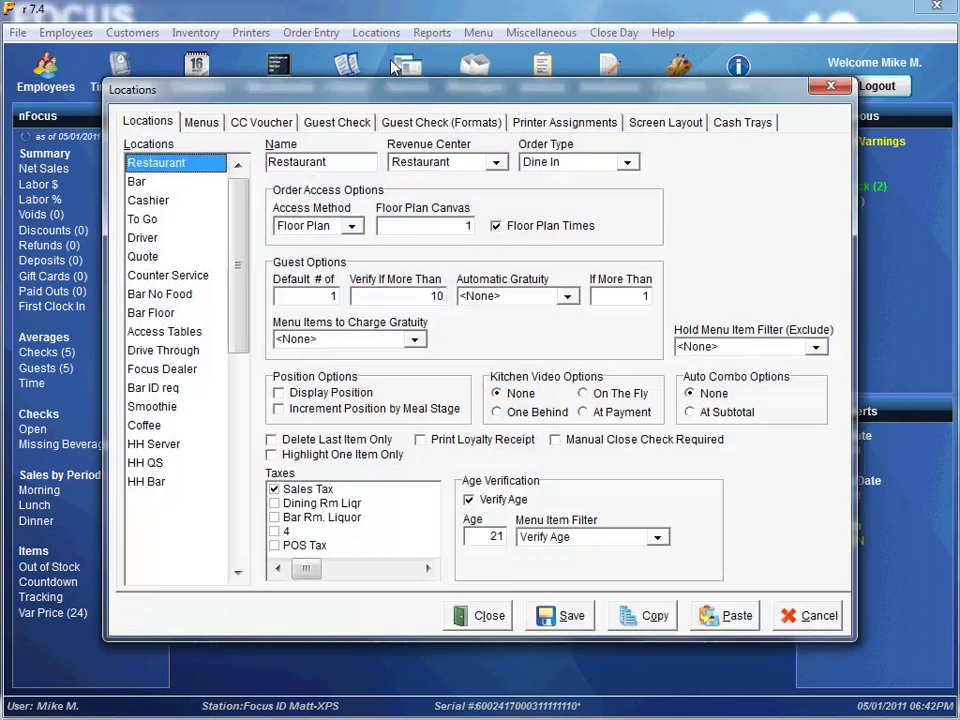
click(146, 502)
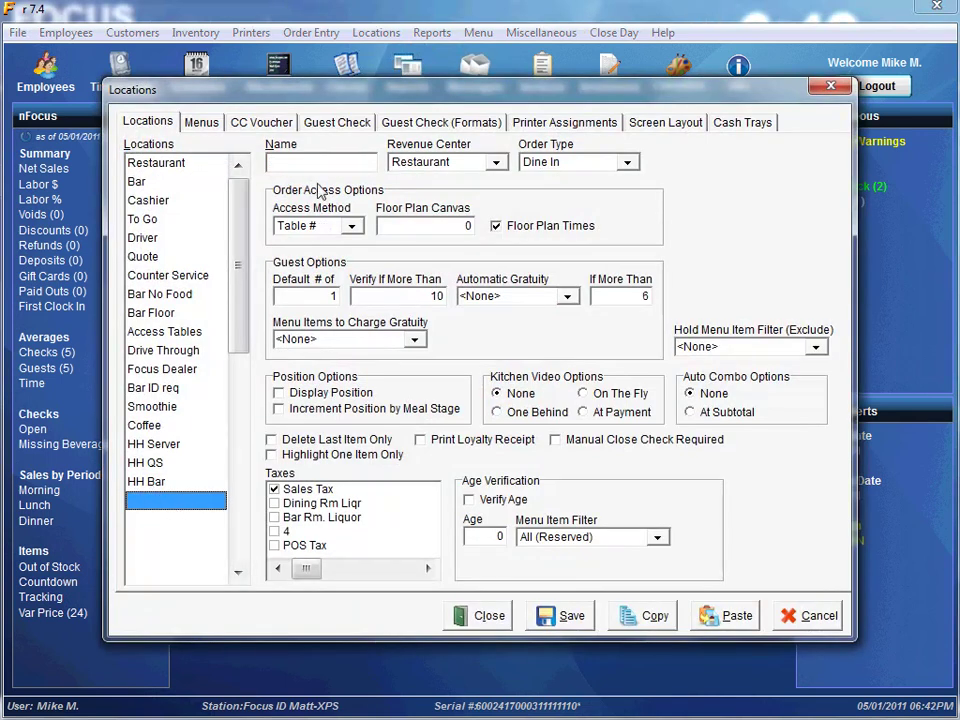
text(Online)
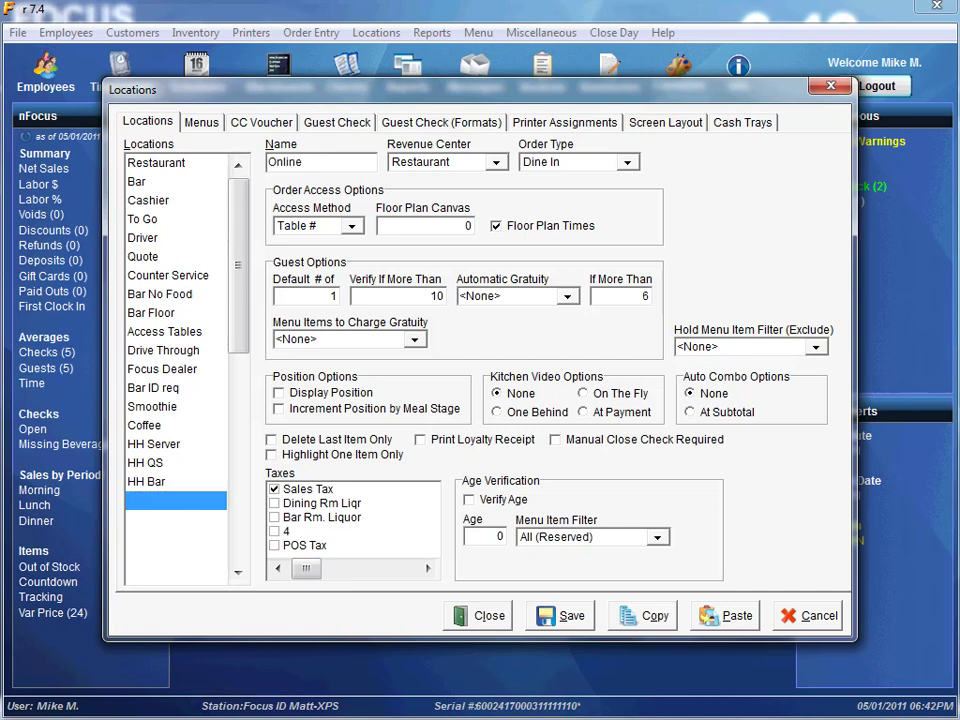
key(Tab)
click(553, 163)
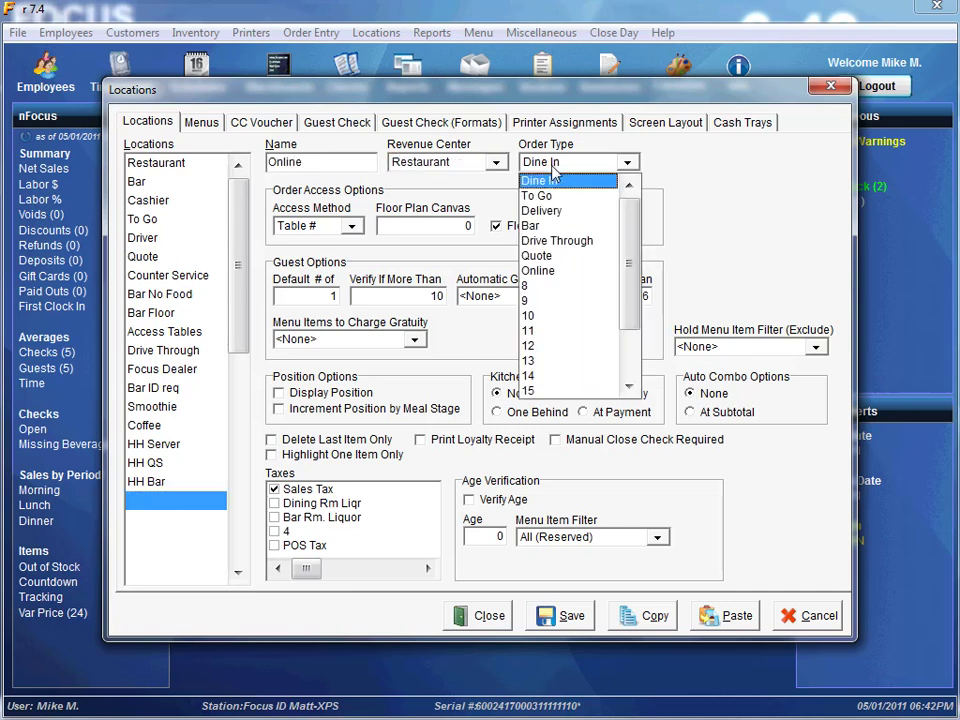
click(531, 274)
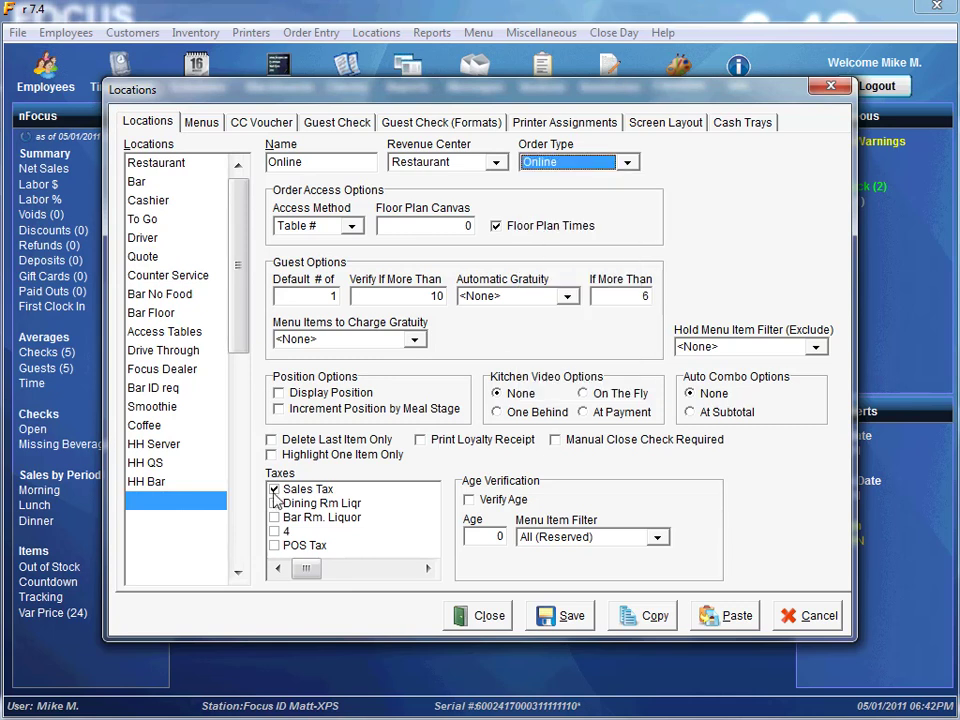
click(556, 617)
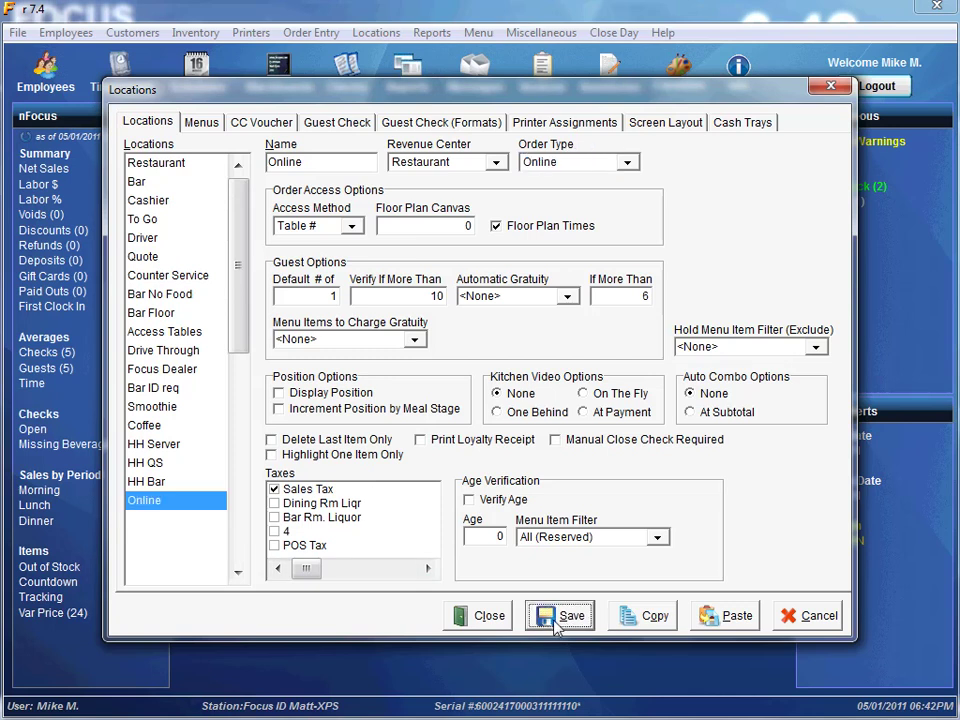
click(488, 616)
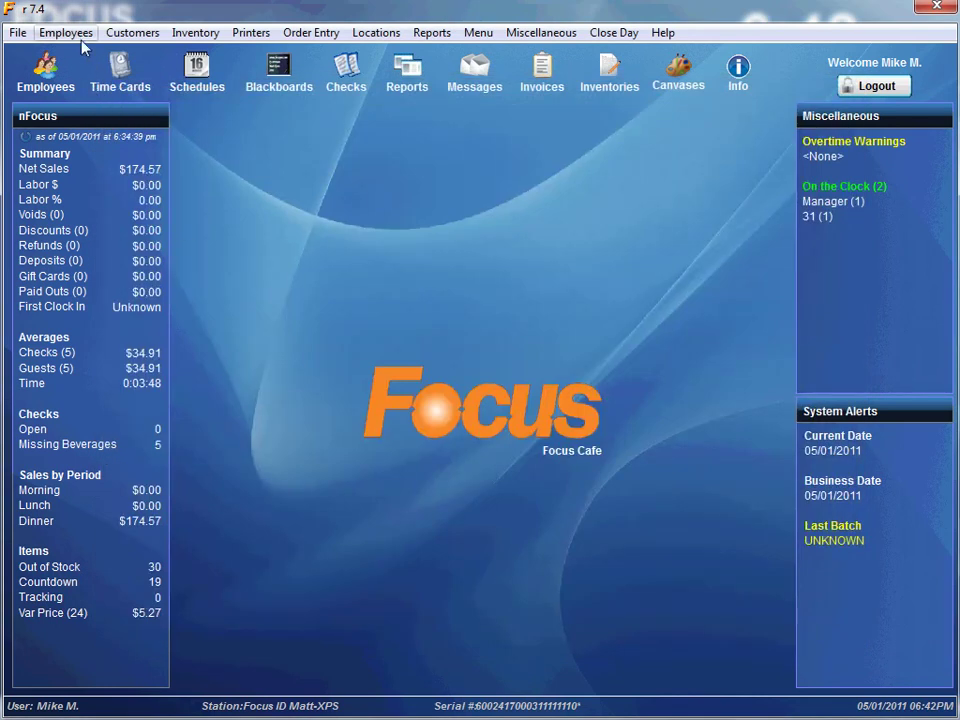
Rename job 31 to 'Online' in the Jobs setup and save it.
click(76, 34)
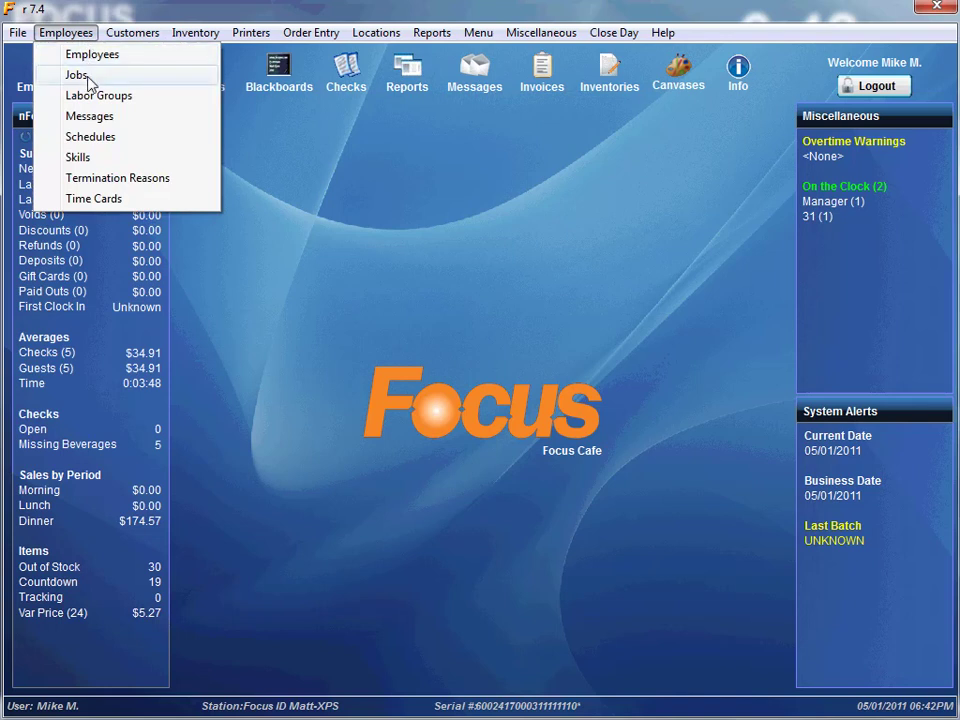
click(77, 75)
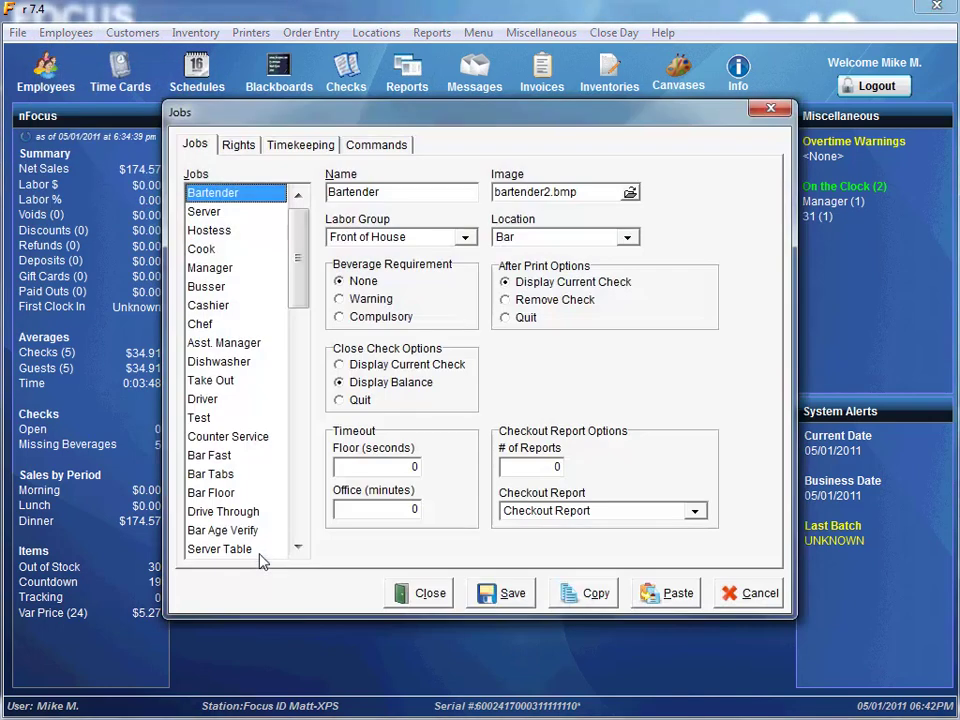
drag(303, 279, 298, 345)
click(208, 511)
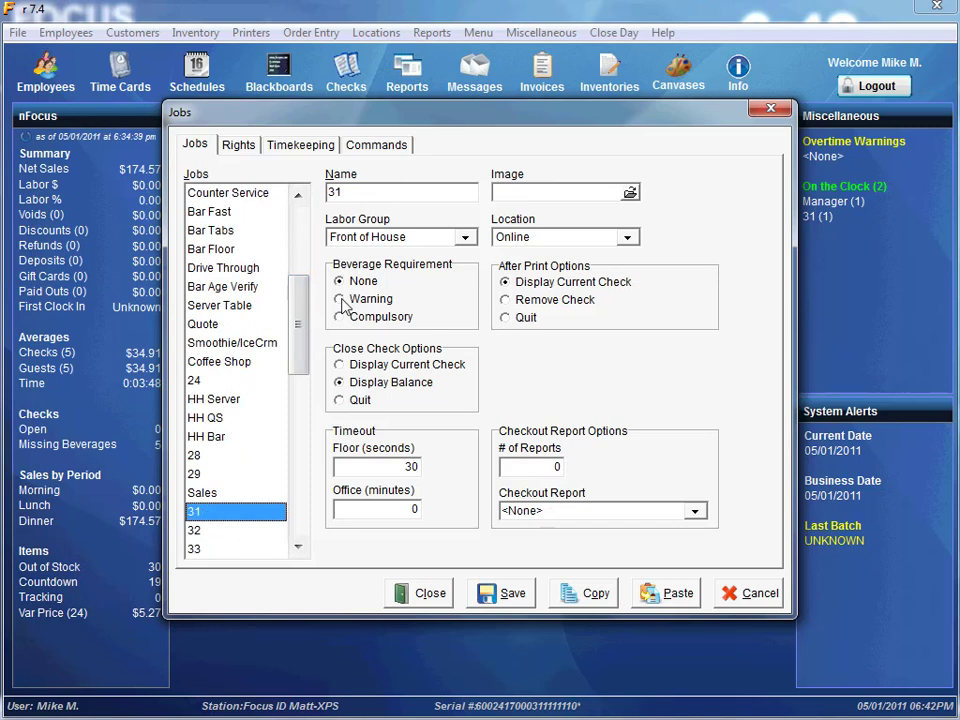
double_click(359, 191)
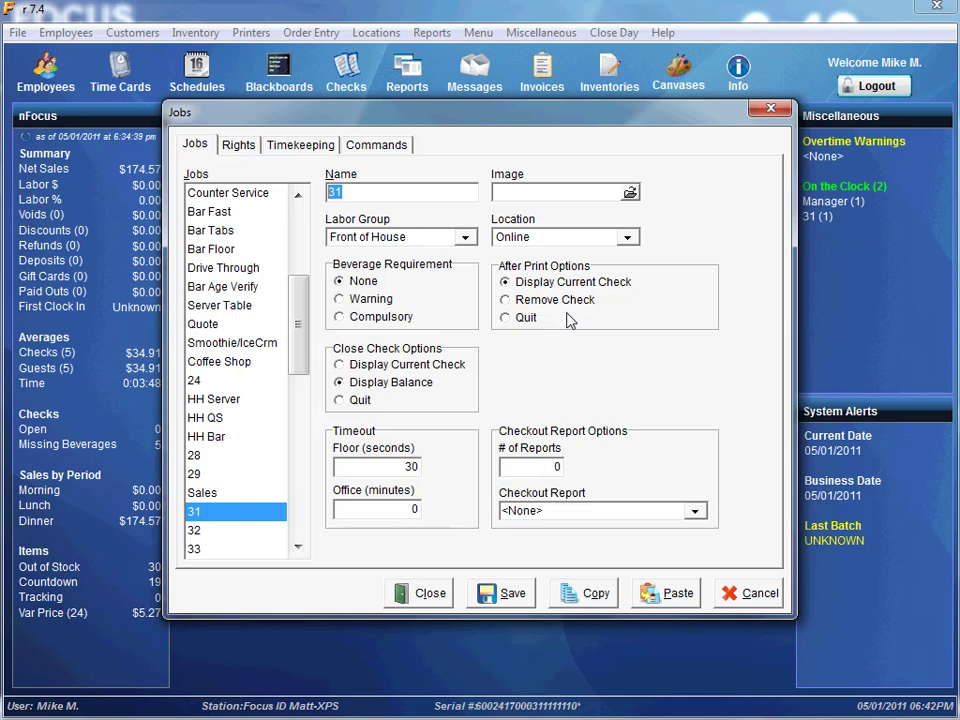
text(Online)
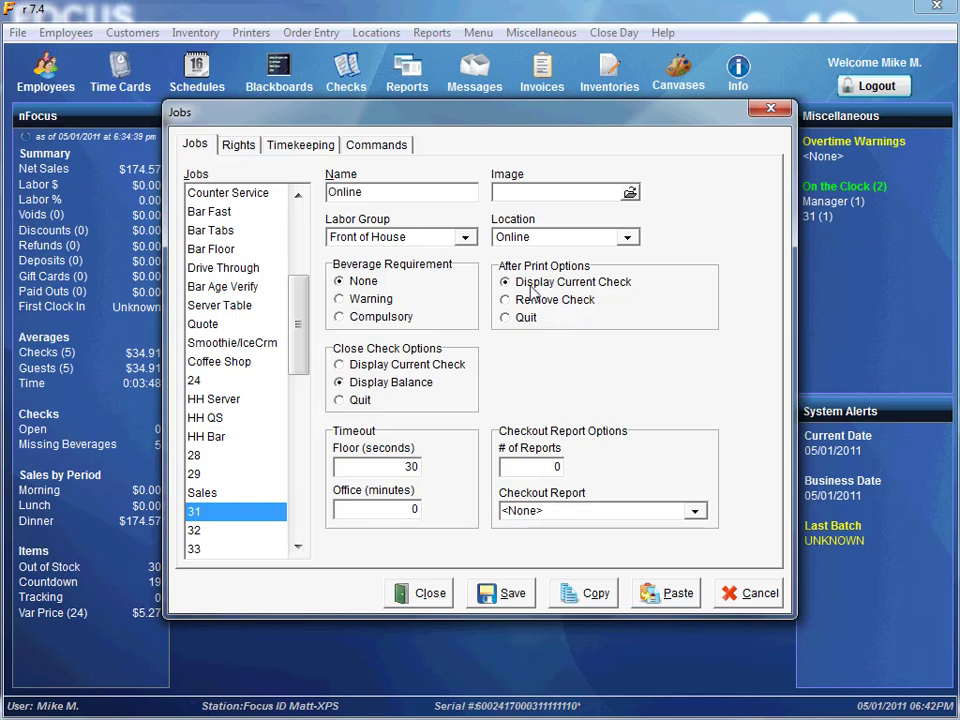
click(490, 594)
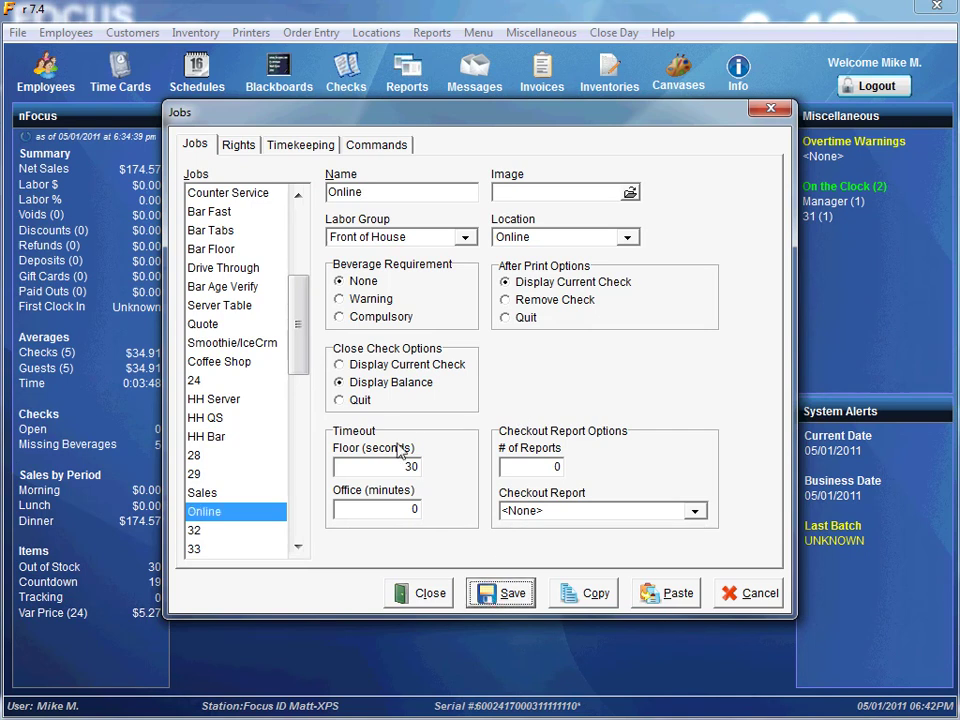
Show the Online job's rights list filtered by 'Ring'.
click(239, 145)
click(551, 195)
text(Ring)
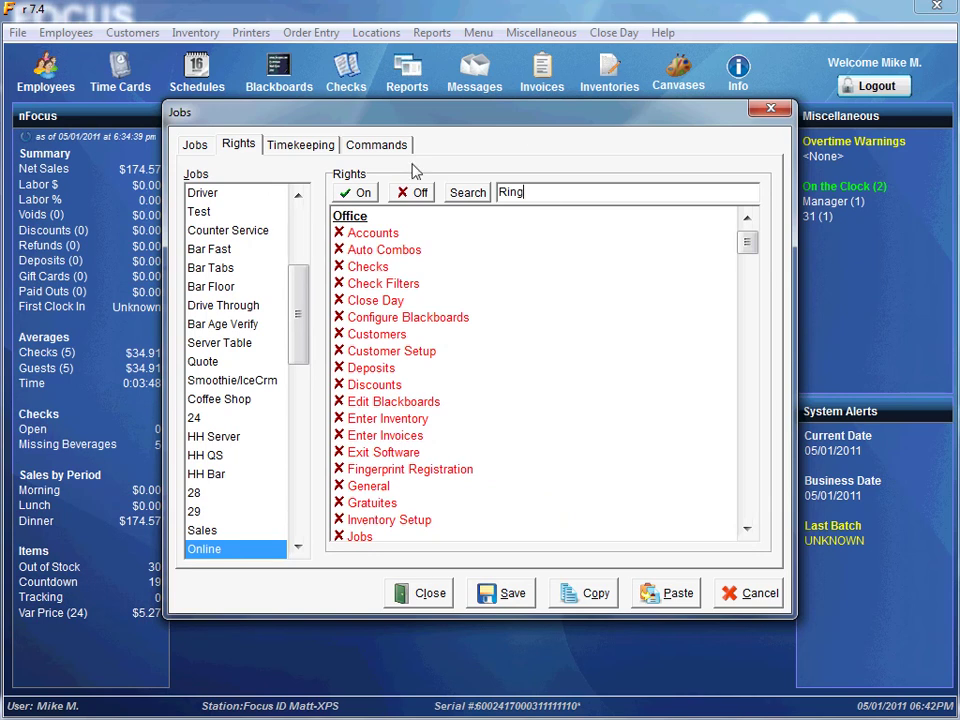
Turn on the Ring - Own Checks right for the Online job.
click(467, 193)
double_click(434, 215)
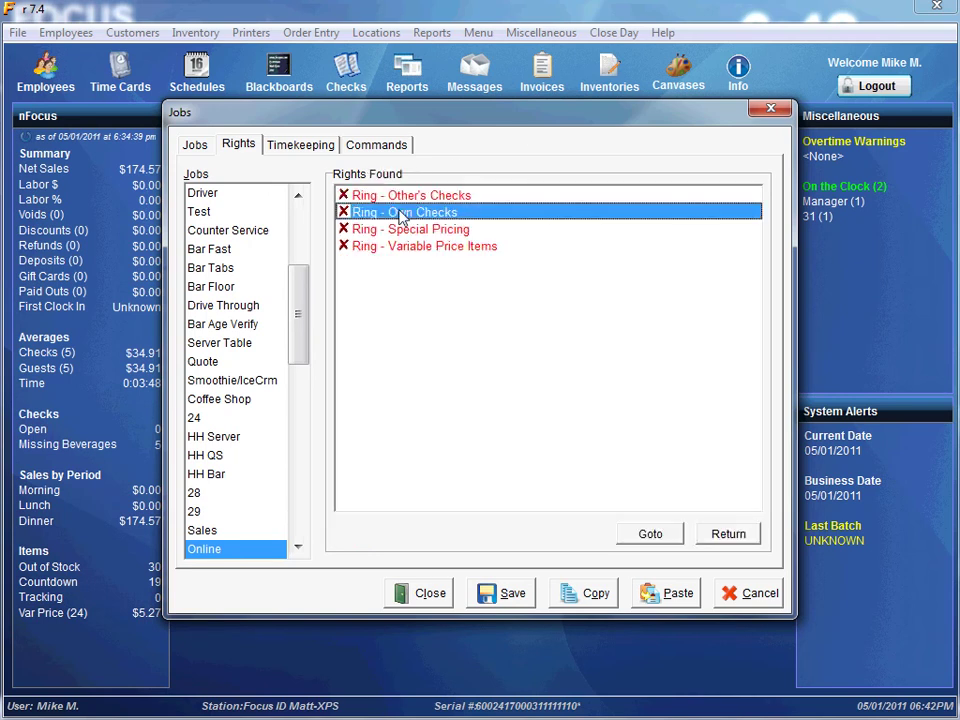
click(360, 193)
Turn on the Transfer - Automatic Pending right and close the Jobs setup.
text(Transfer)
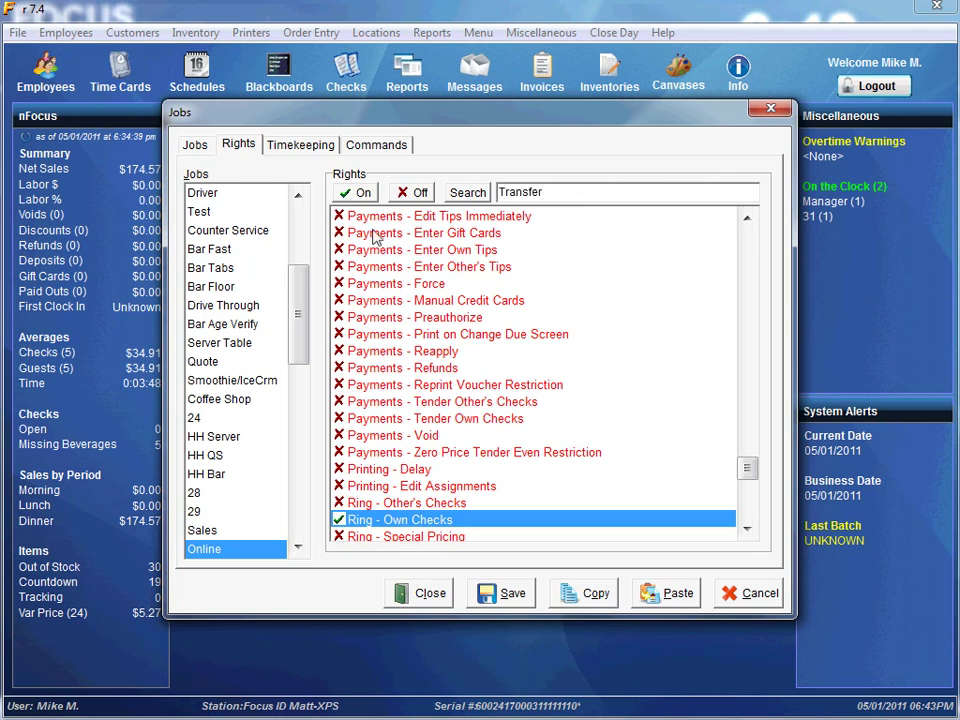
click(467, 193)
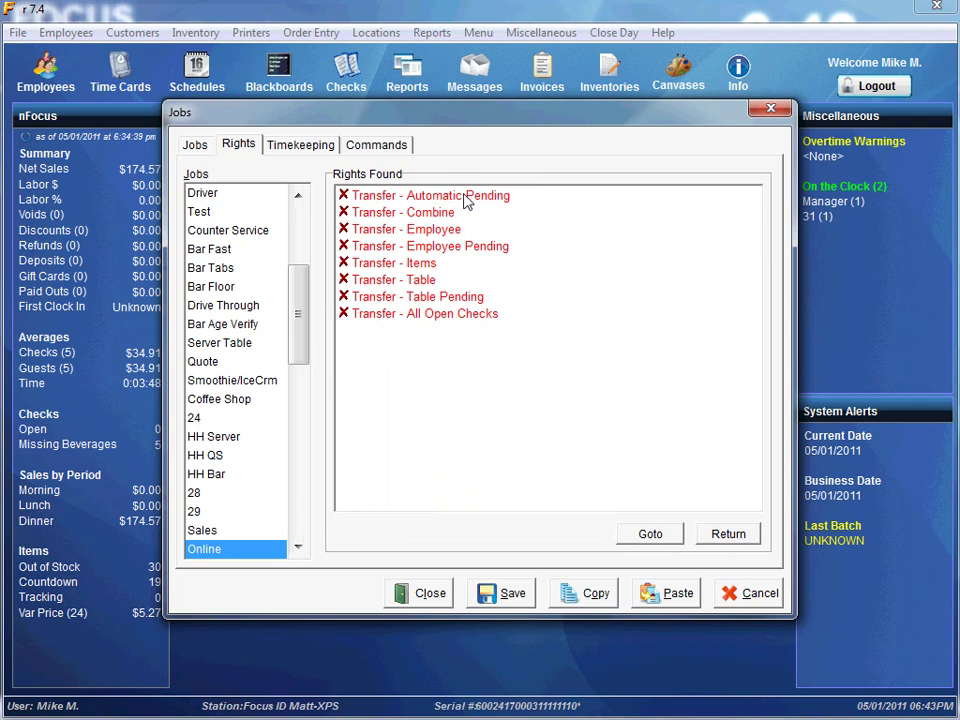
double_click(452, 202)
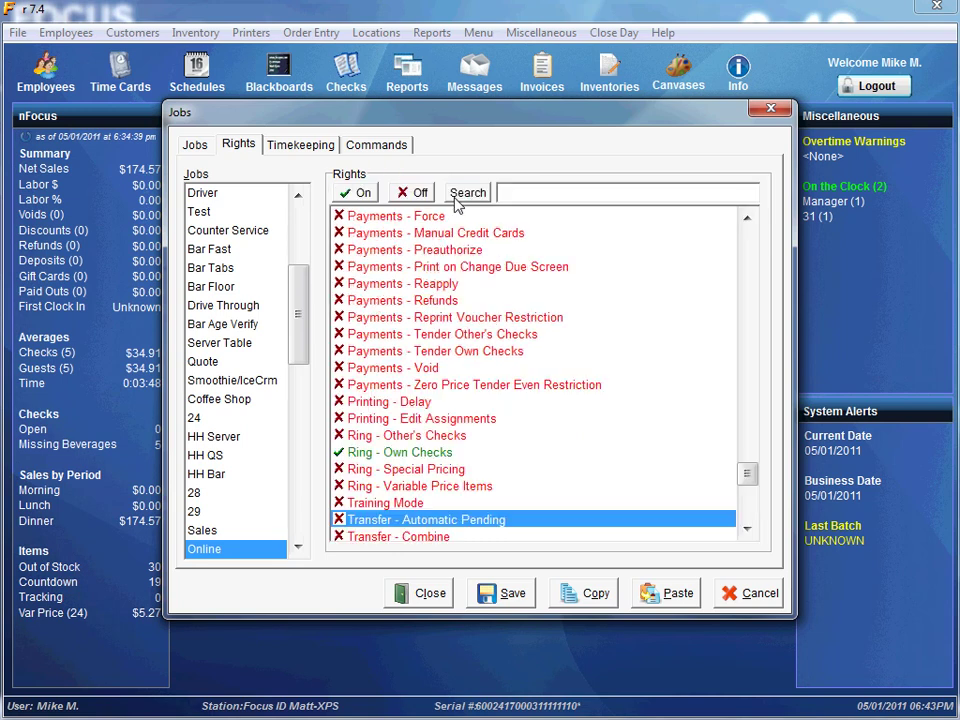
click(364, 193)
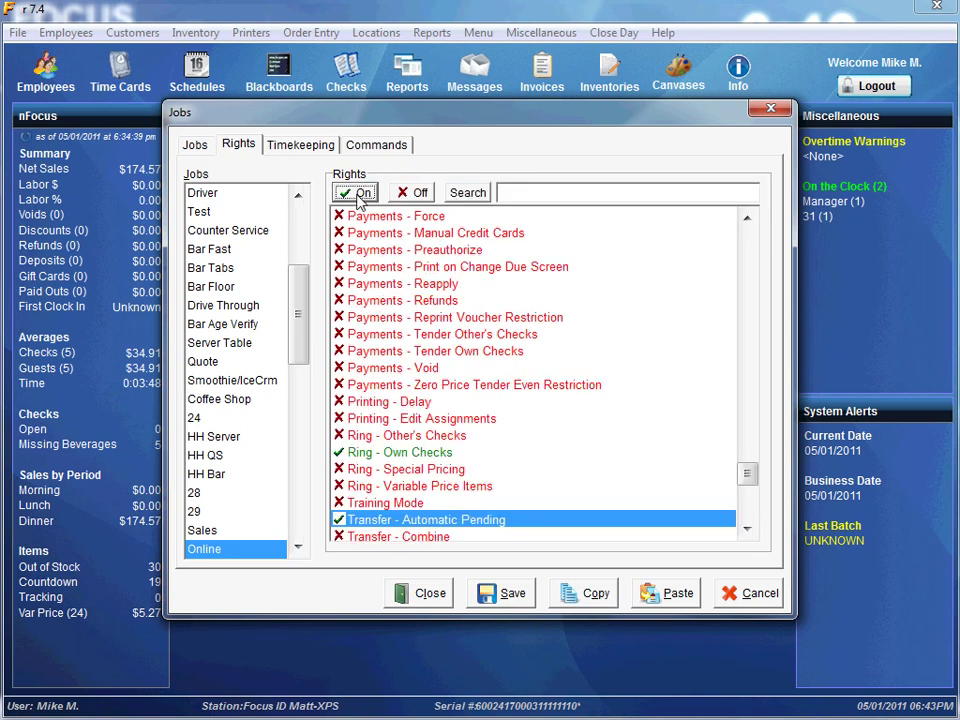
click(436, 596)
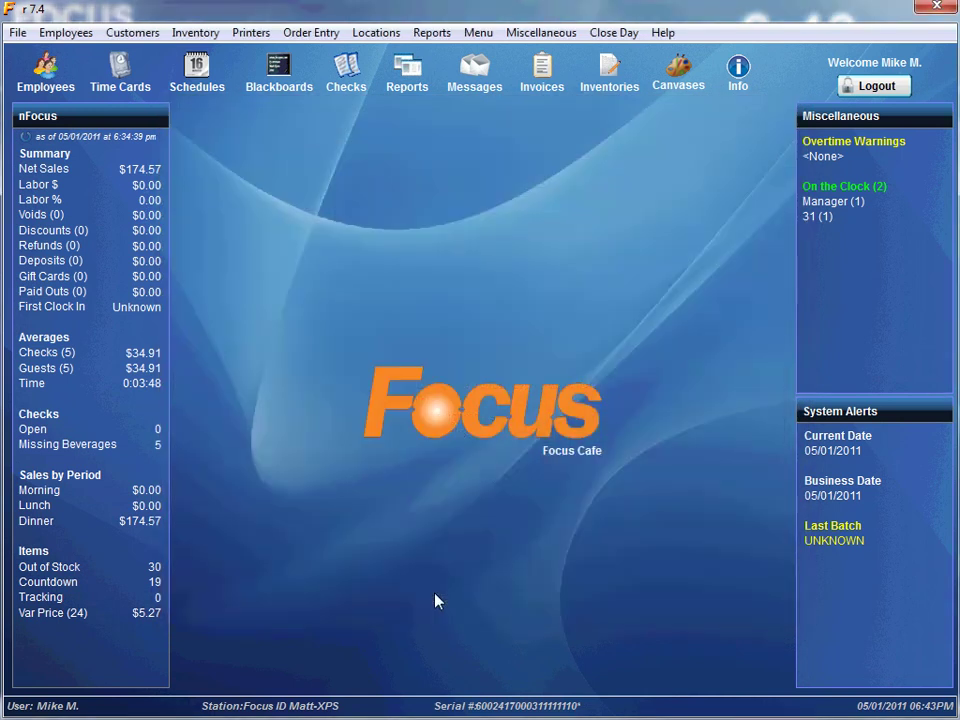
Add a new employee with first name 'Online' and last name 'Employee'.
click(66, 32)
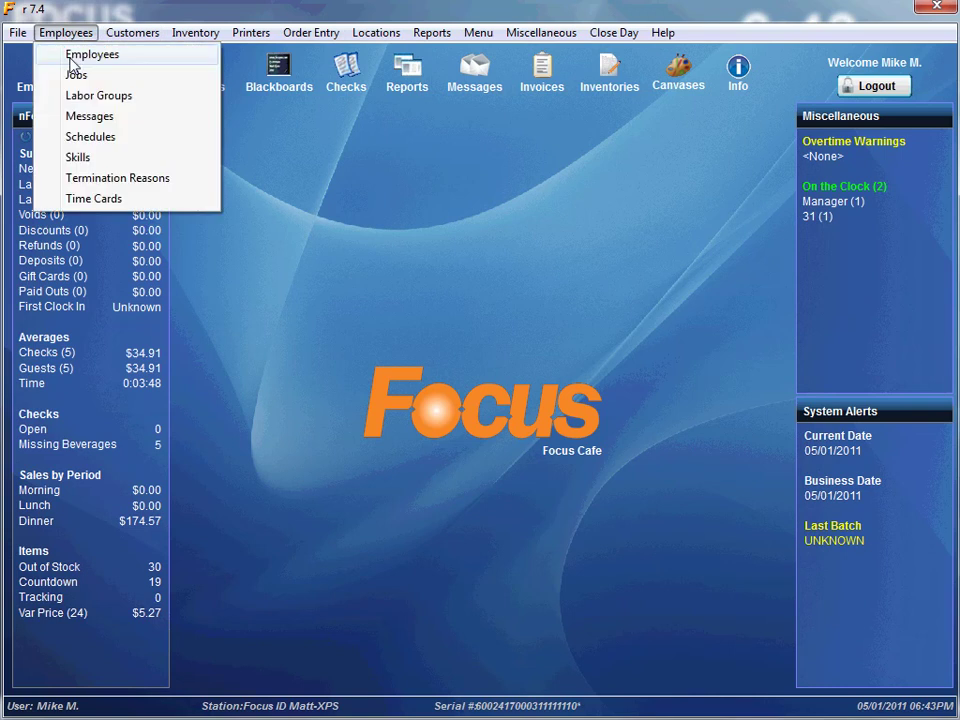
click(72, 56)
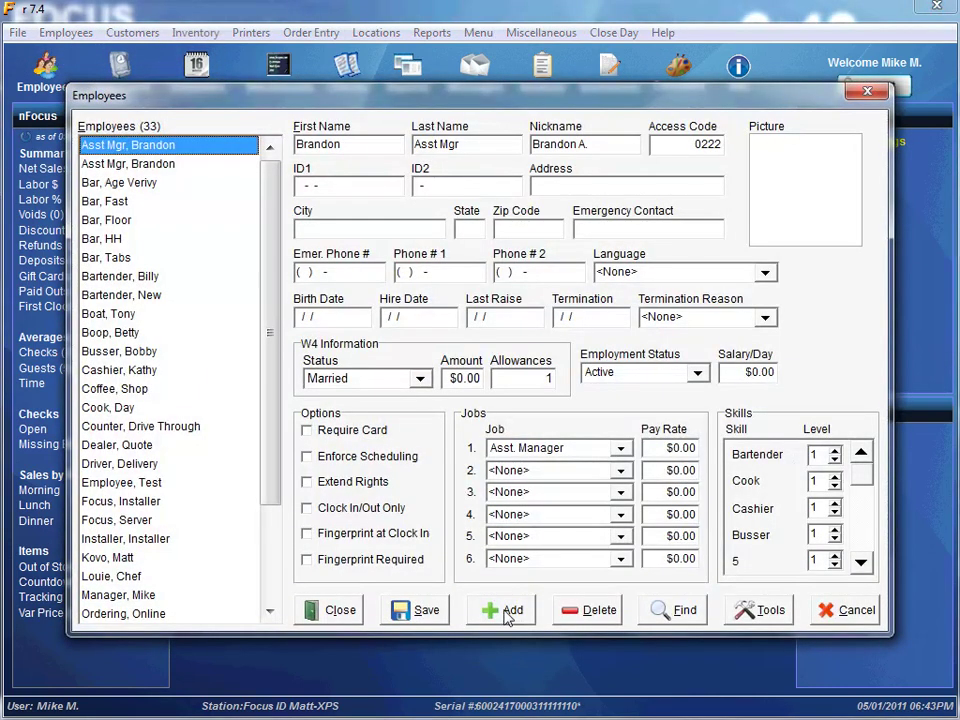
click(507, 612)
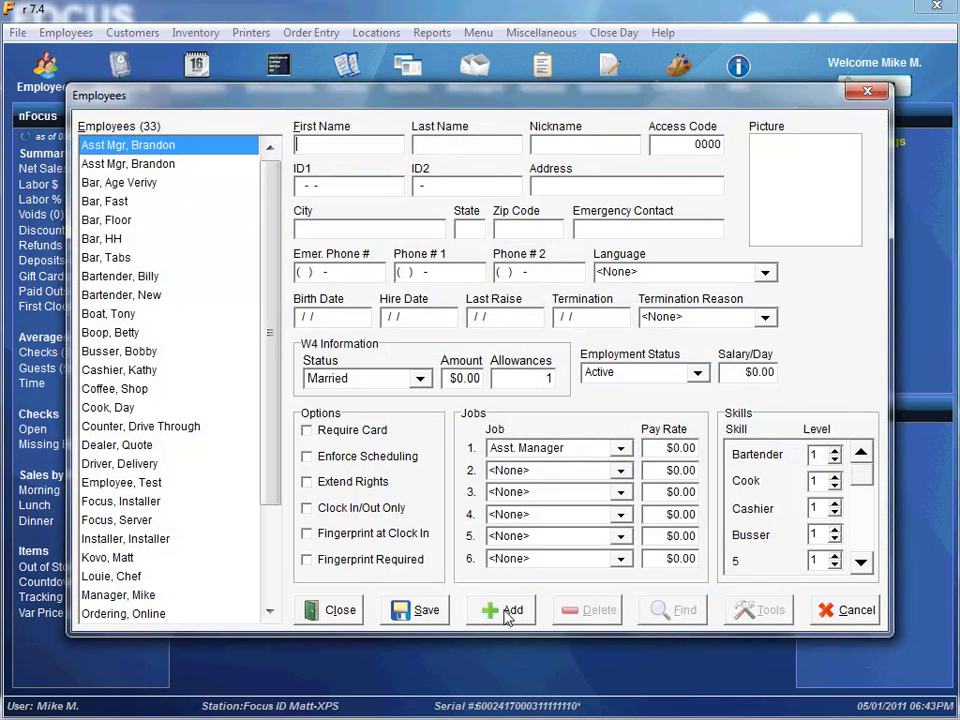
text(Online)
key(Tab)
text(Employee)
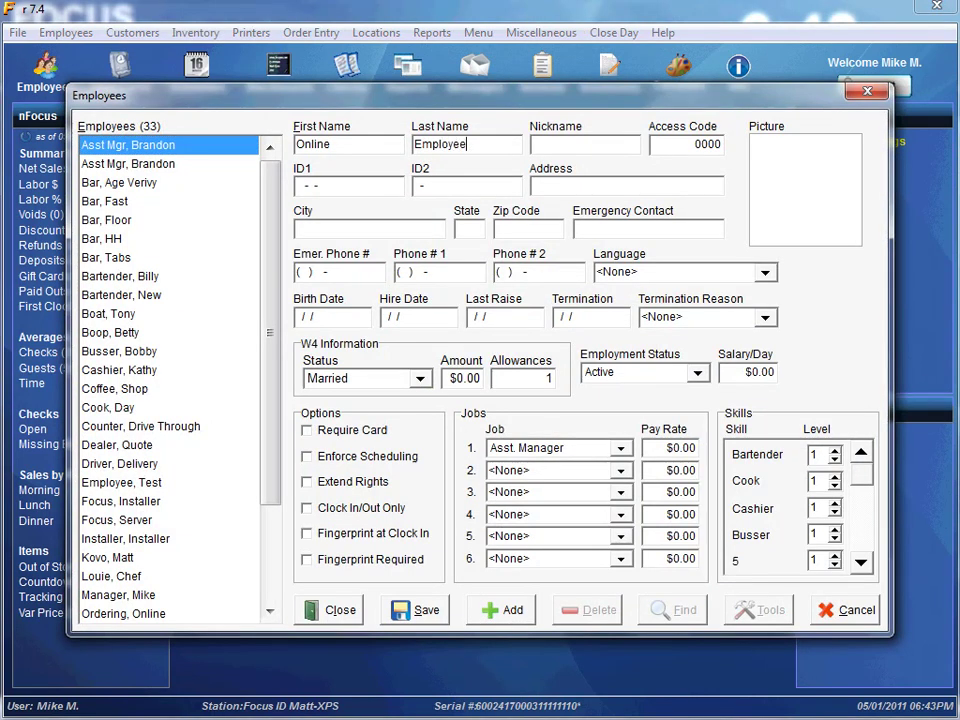
key(Tab)
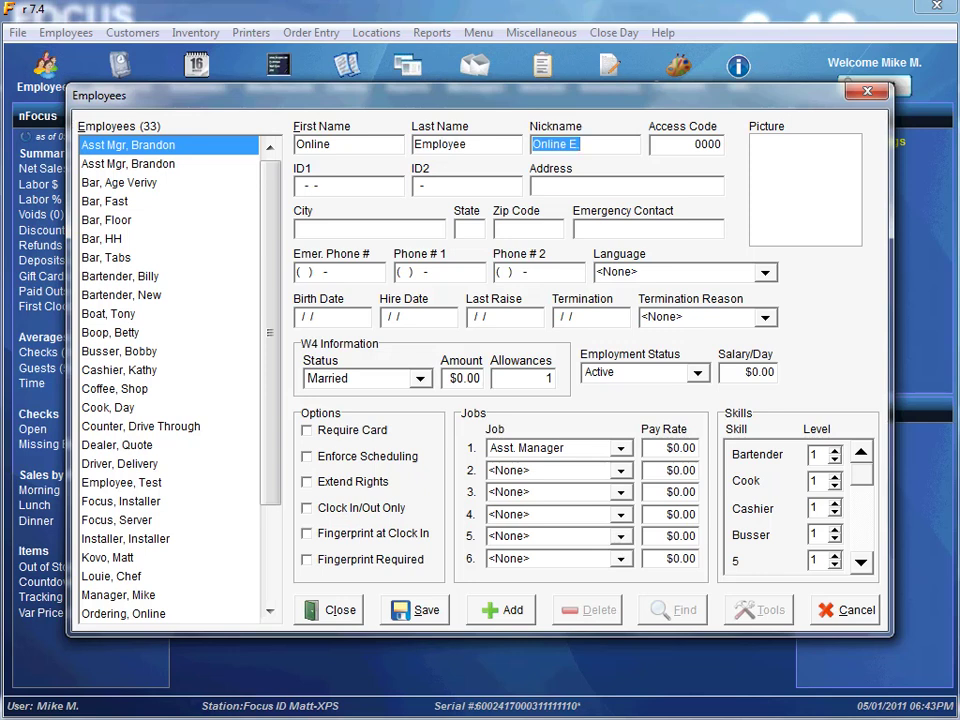
click(680, 148)
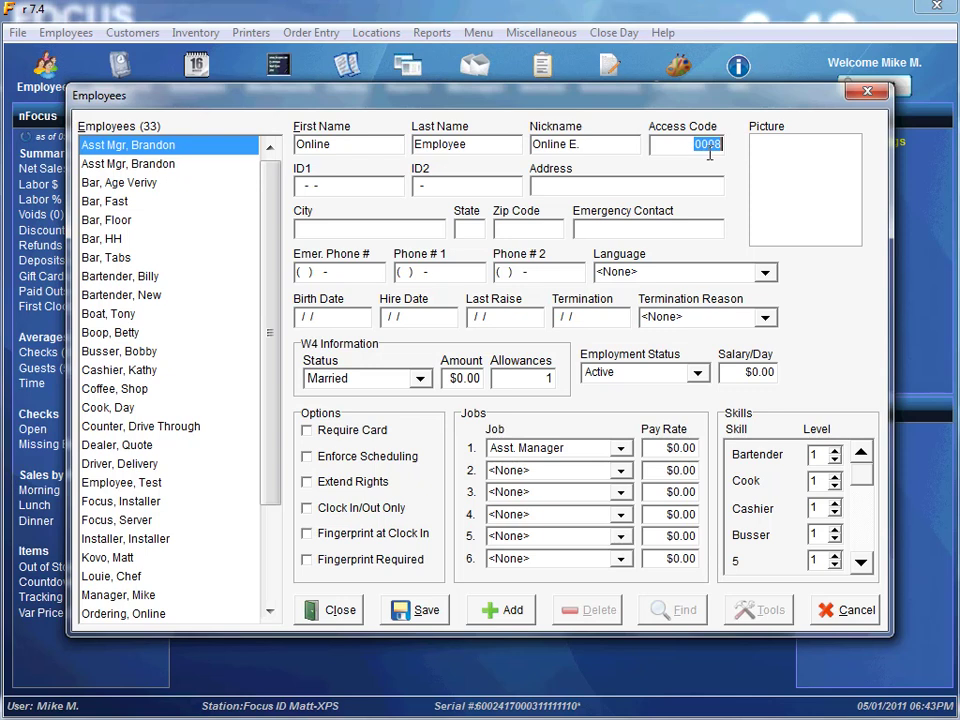
Assign the Online job as Job 1 and save the employee record.
click(545, 455)
scroll(550, 600, down, 5)
scroll(560, 590, down, 1)
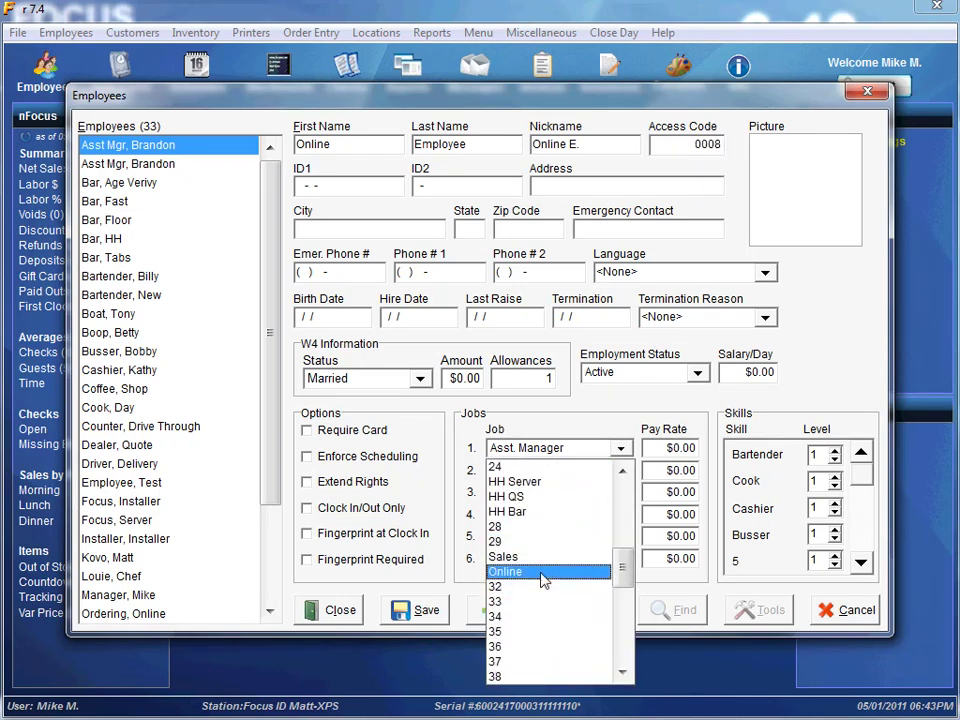
click(543, 576)
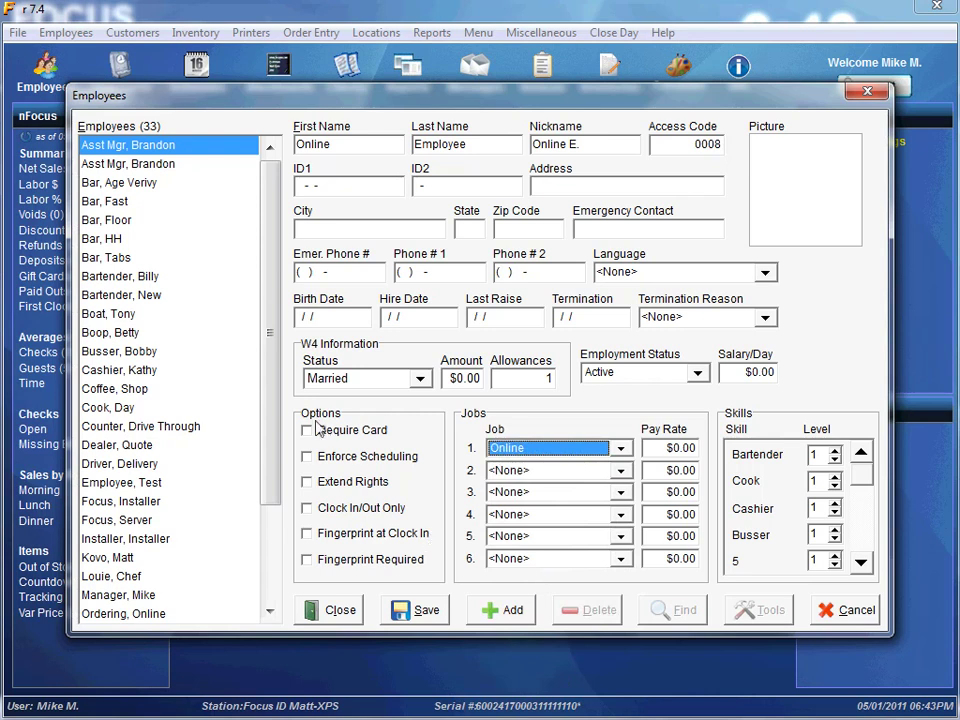
click(424, 619)
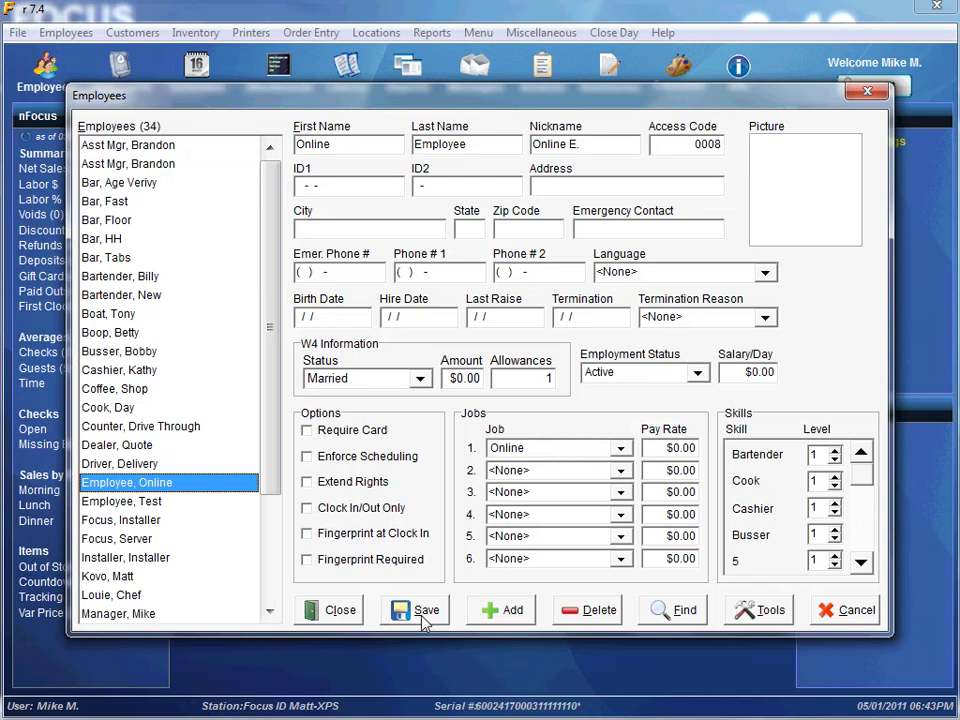
Close Employees and rename payment type 23 to 'Online' in the Payments setup.
click(336, 612)
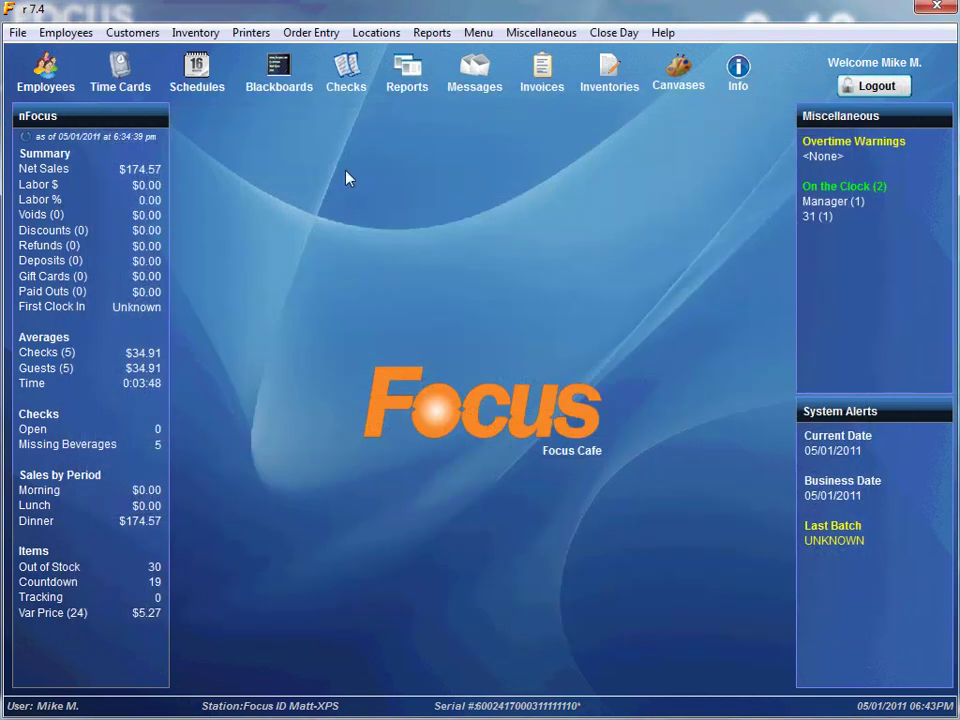
click(313, 36)
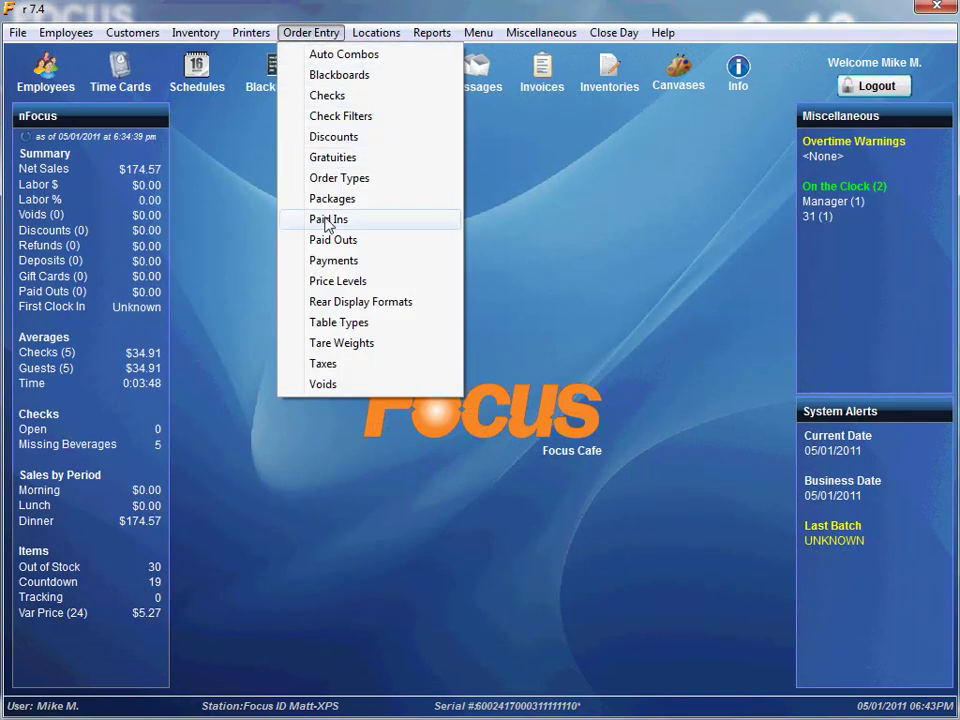
click(323, 261)
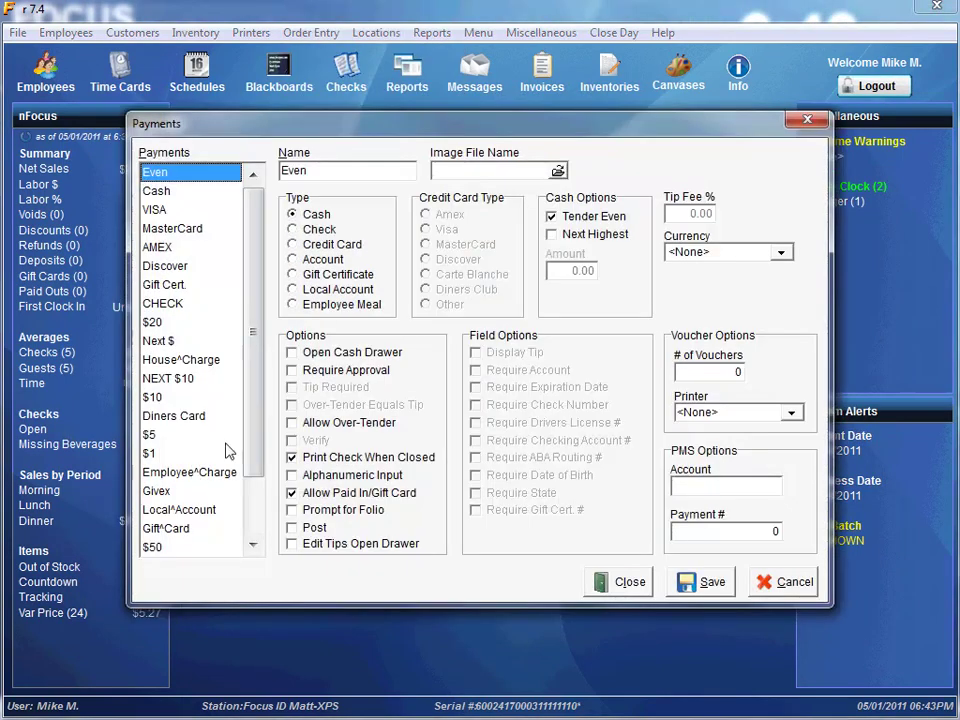
scroll(256, 410, down, 2)
click(170, 509)
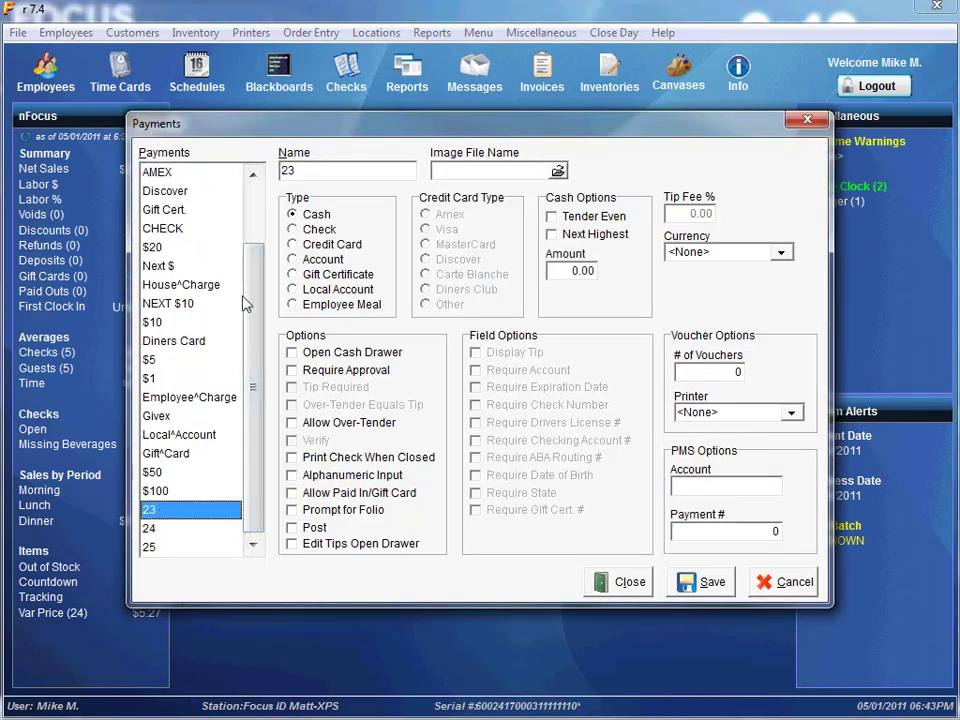
double_click(299, 170)
text(Online)
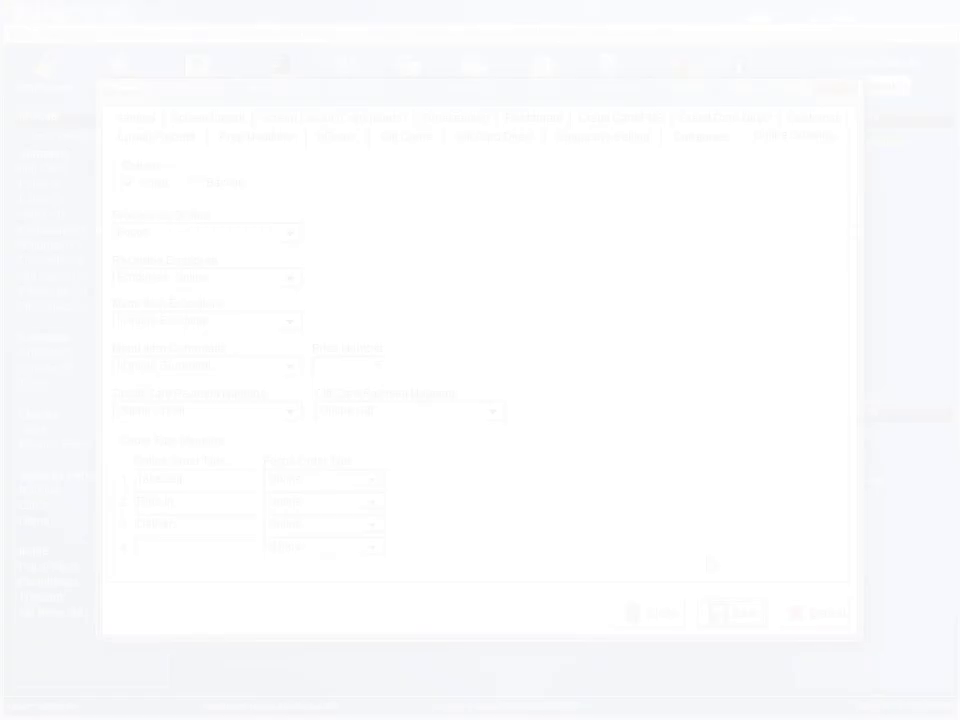